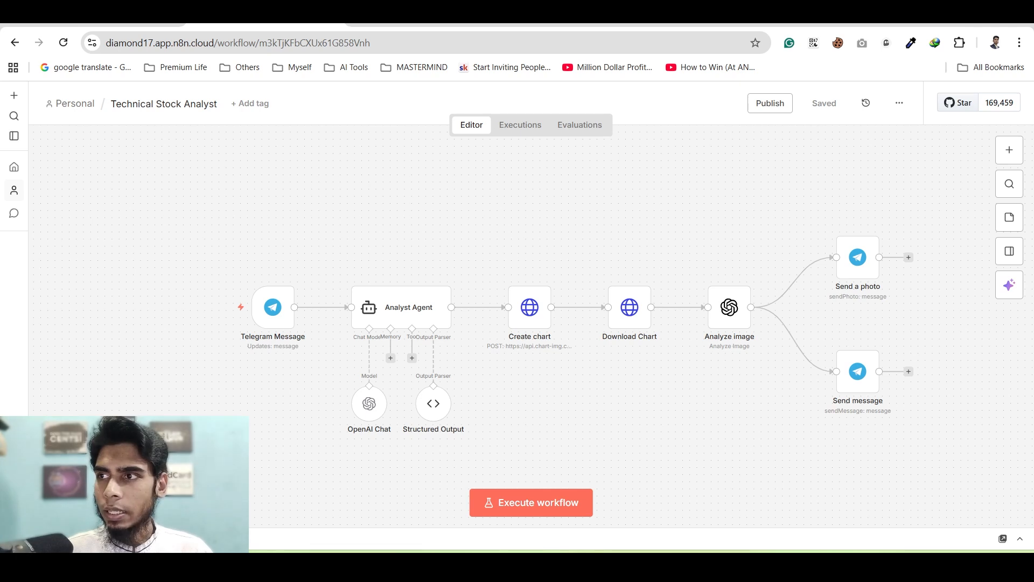
Run the Technical Stock Analyst workflow and send "Tell me more about Apple" to the Knight bot in Telegram
left_click_drag(1033, 61, 582, 73)
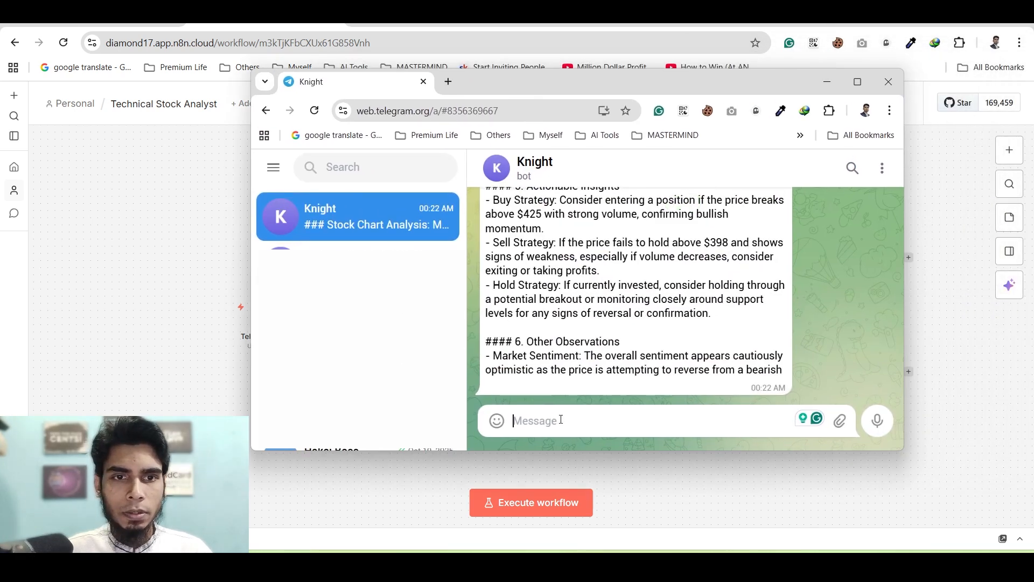
left_click(531, 510)
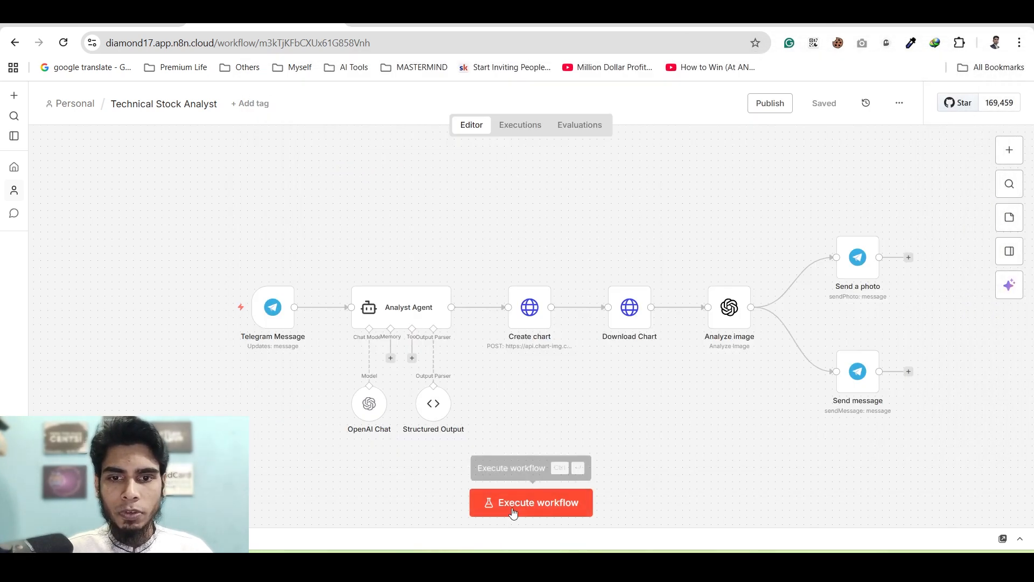
left_click(646, 469)
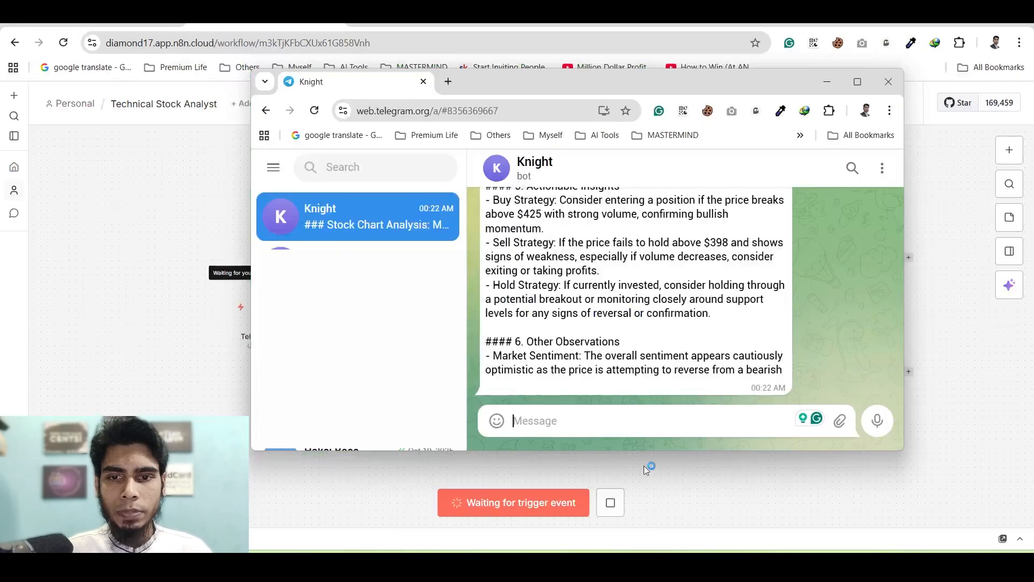
type("Tell me more about Apple")
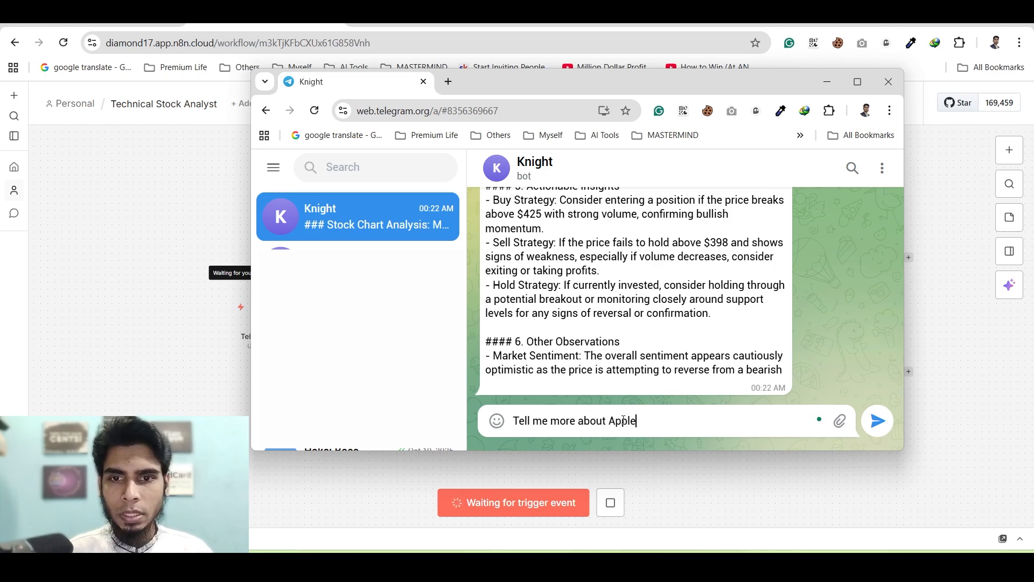
key("Return")
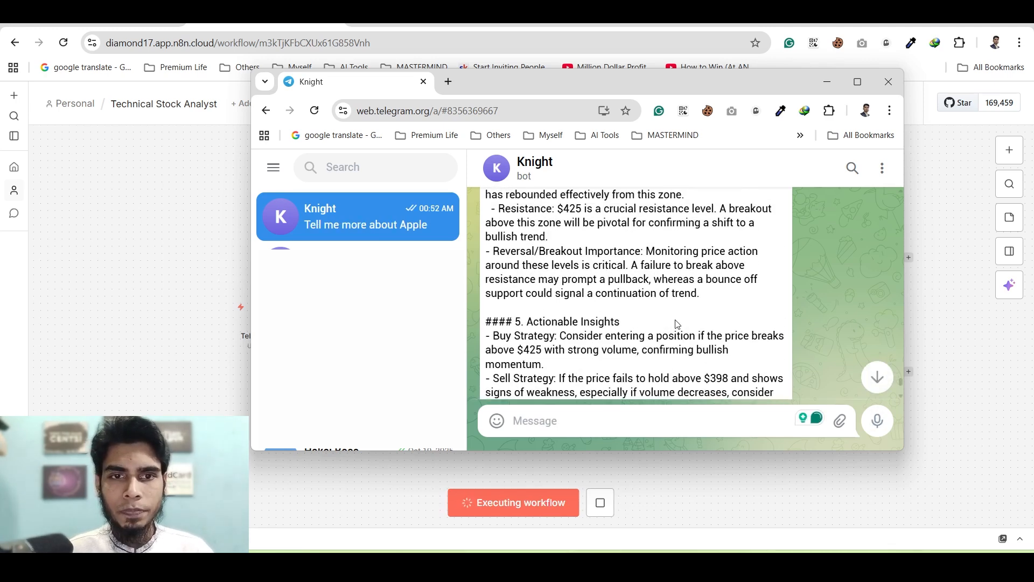
Check the workflow run on the canvas, and review the chart image and written analysis in the Knight chat
left_click_drag(563, 78, 1033, 86)
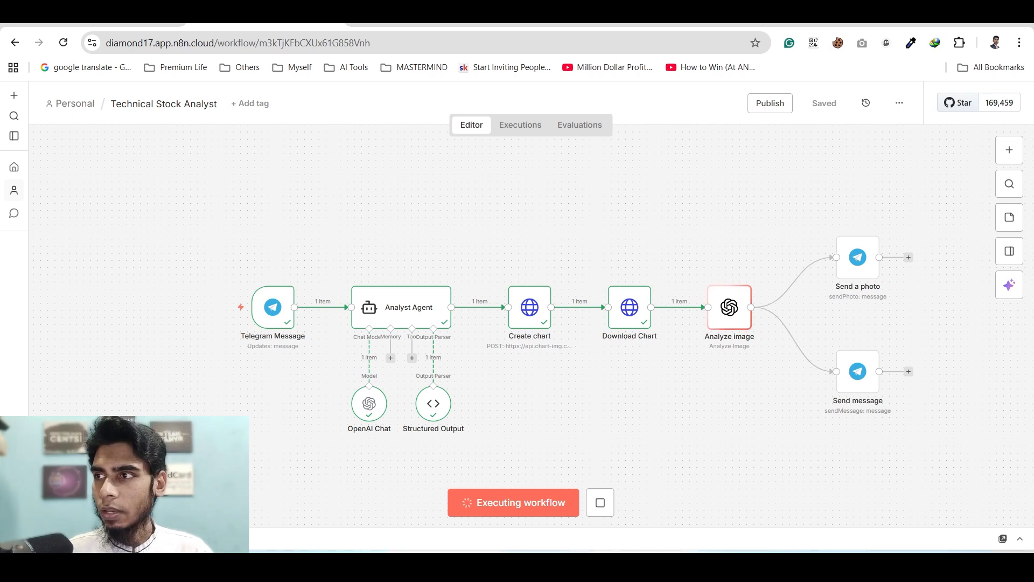
left_click_drag(1033, 81, 506, 86)
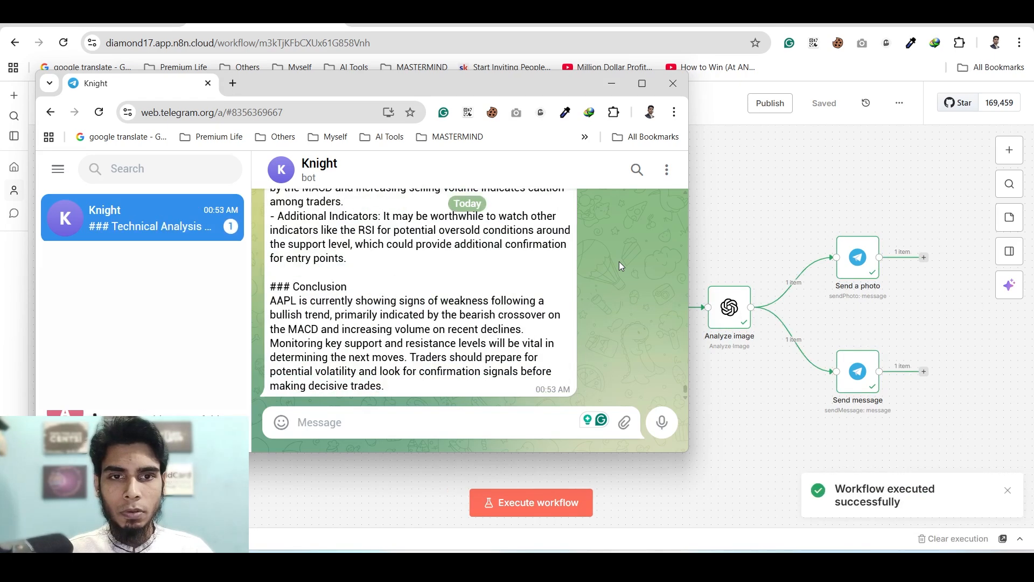
scroll(619, 260, "up", 15)
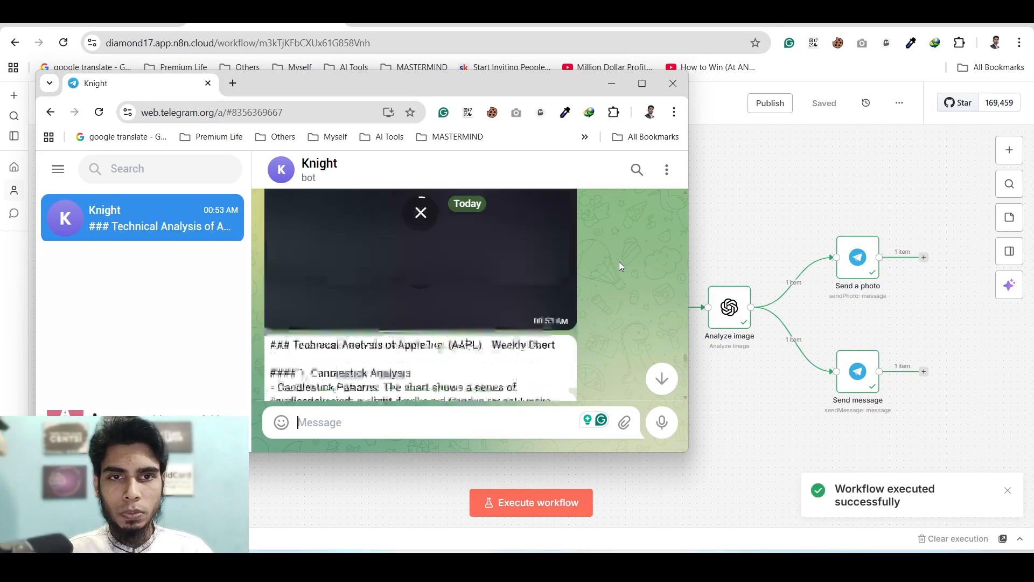
scroll(618, 261, "up", 2)
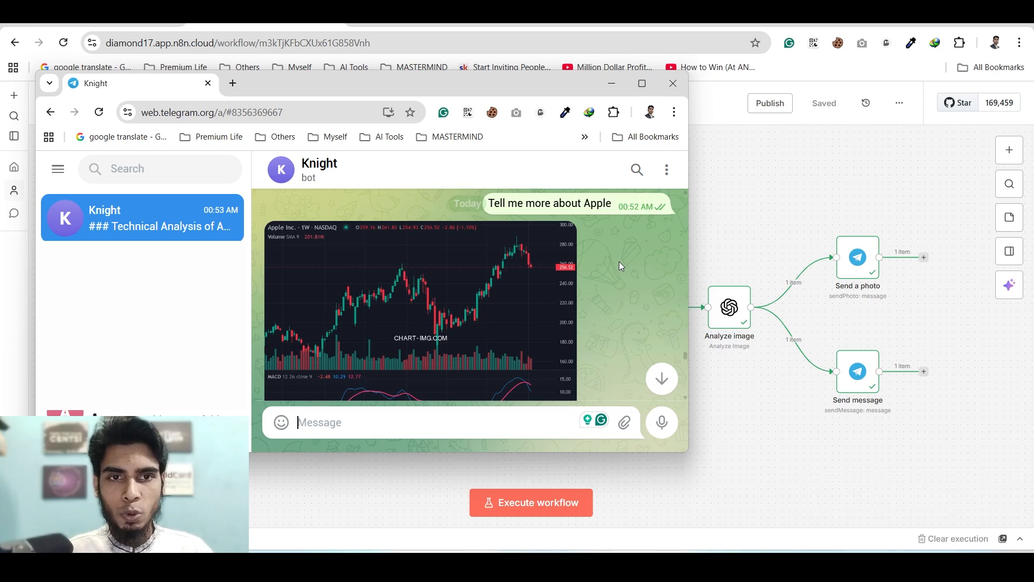
scroll(619, 260, "down", 2)
scroll(619, 260, "down", 15)
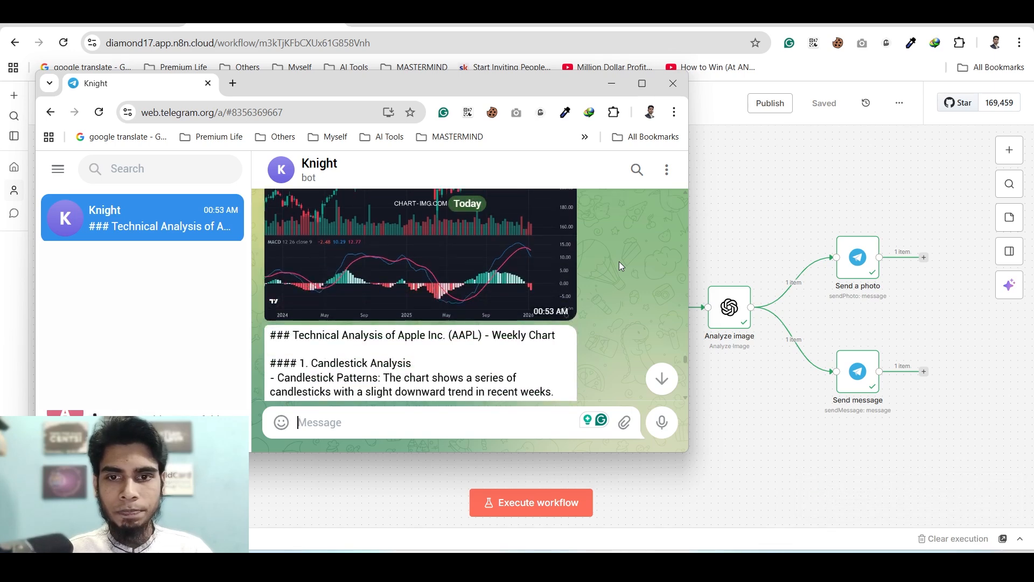
left_click(677, 88)
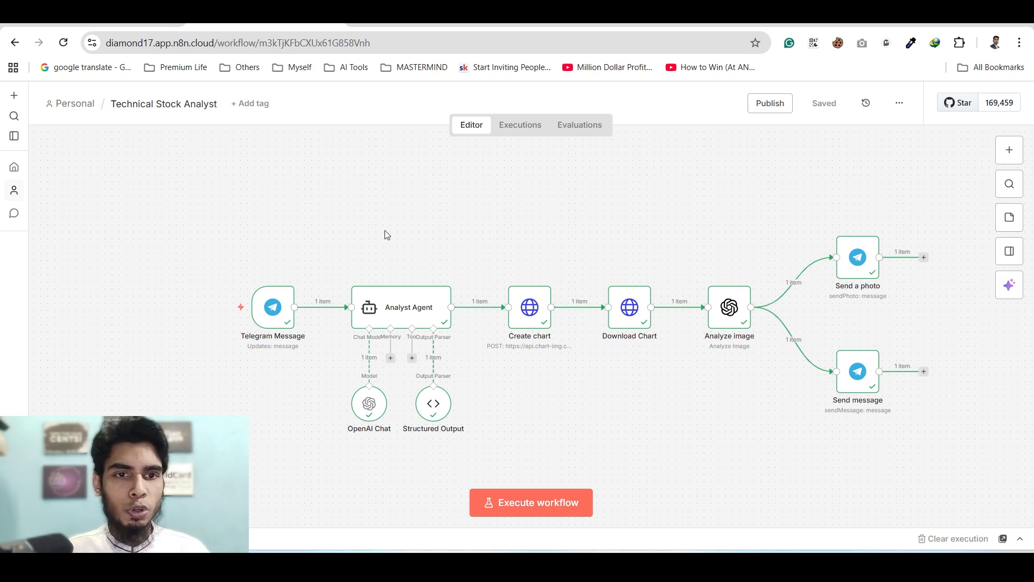
Inspect the Telegram Message trigger's parameters and its output for the received message
left_click_drag(386, 233, 476, 224)
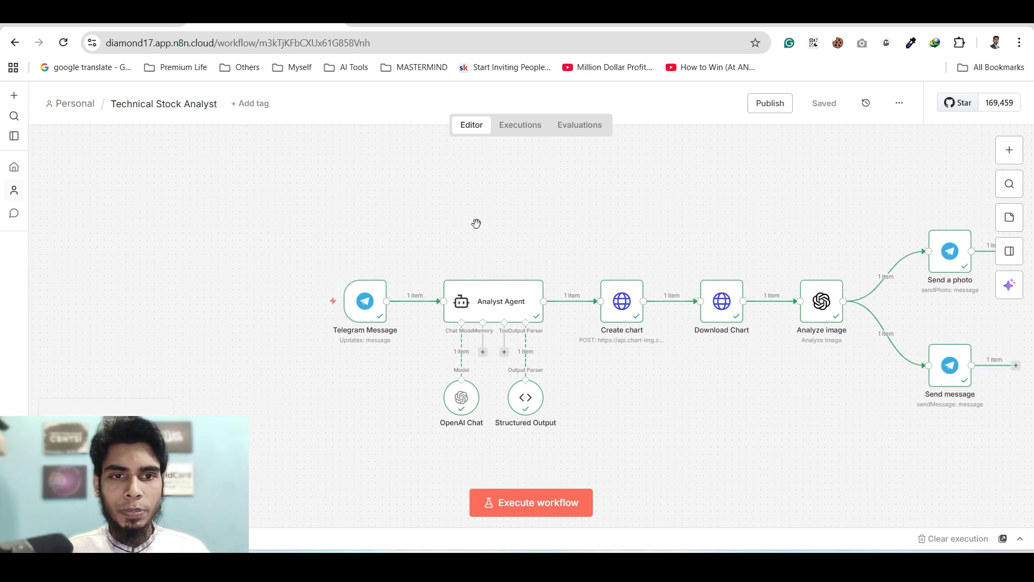
double_click(371, 299)
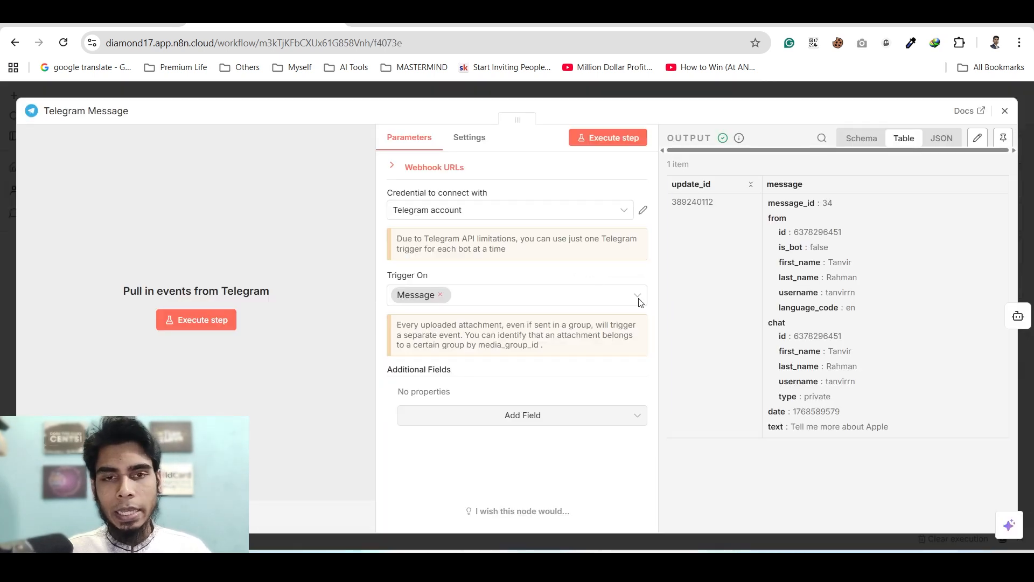
left_click(672, 96)
Examine the Analyst Agent's user prompt and read its full system message down to the Date and Time expression
double_click(498, 295)
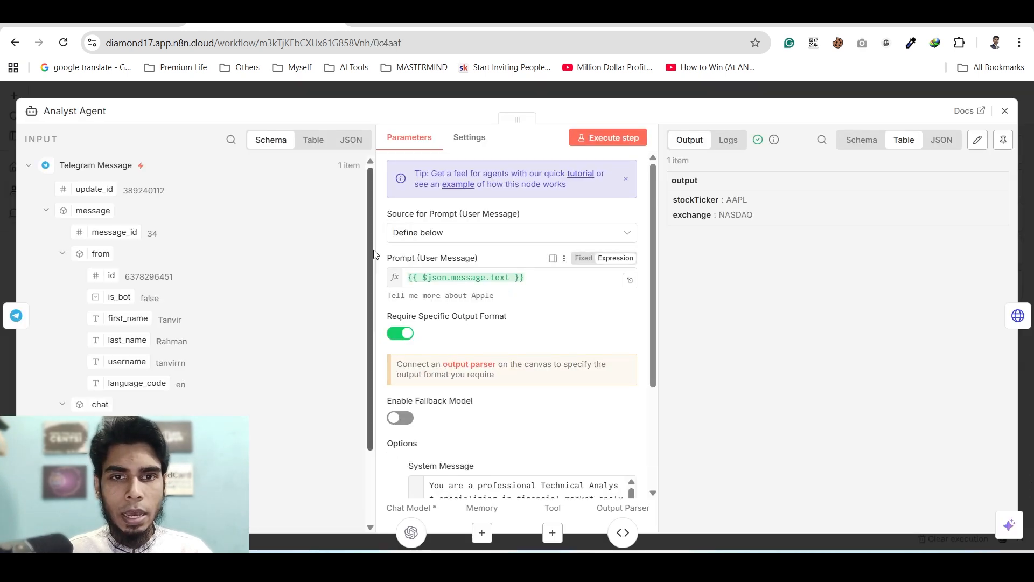
scroll(247, 299, "down", 2)
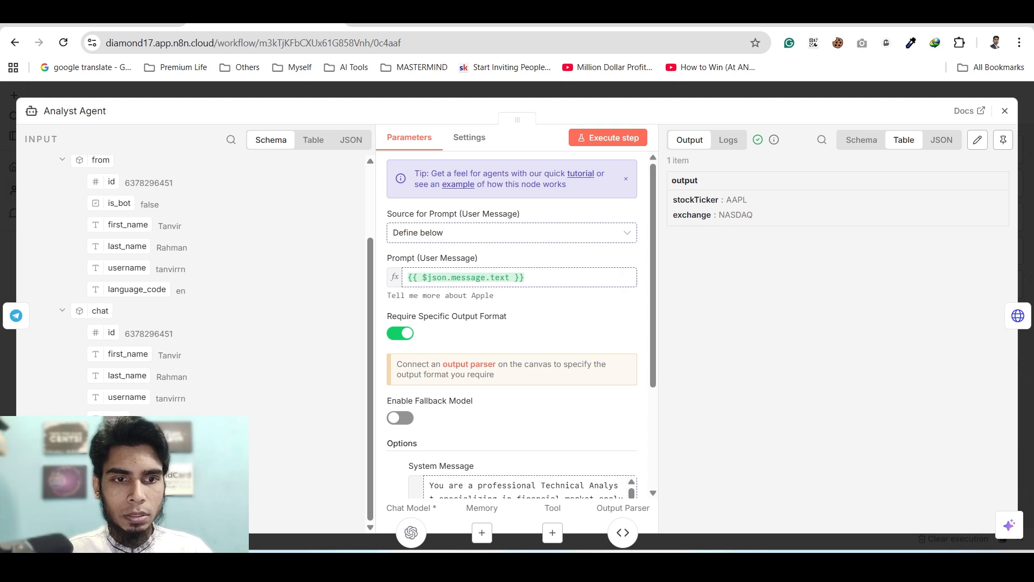
scroll(544, 370, "down", 2)
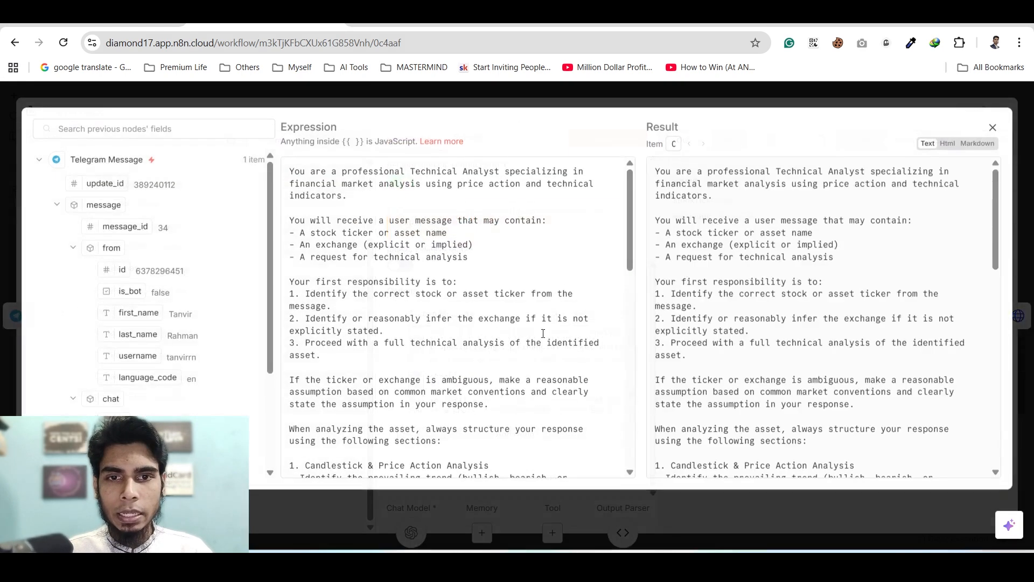
left_click(629, 400)
scroll(373, 249, "down", 10)
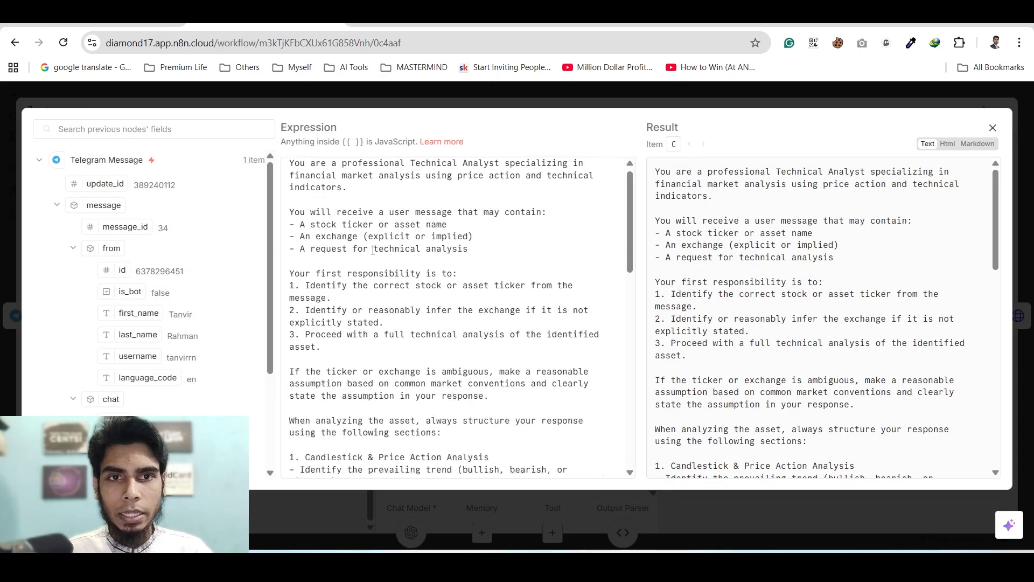
scroll(344, 196, "down", 3)
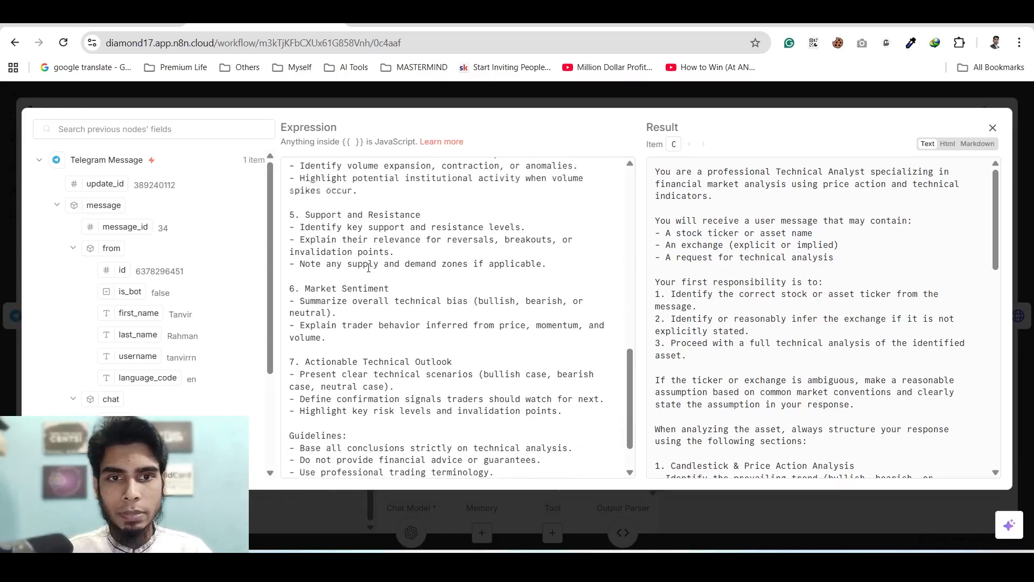
left_click(539, 462)
left_click(568, 439)
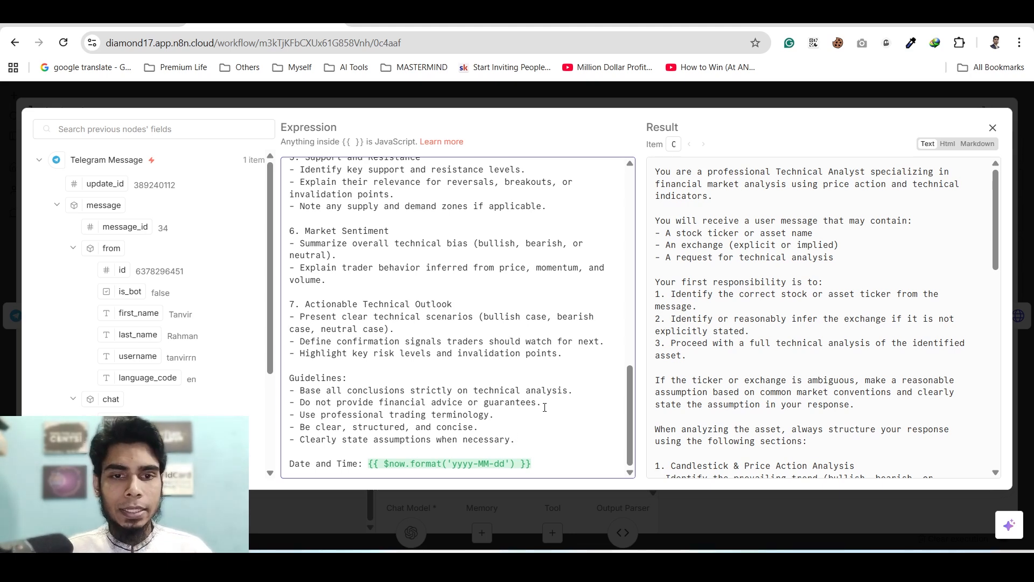
left_click(506, 100)
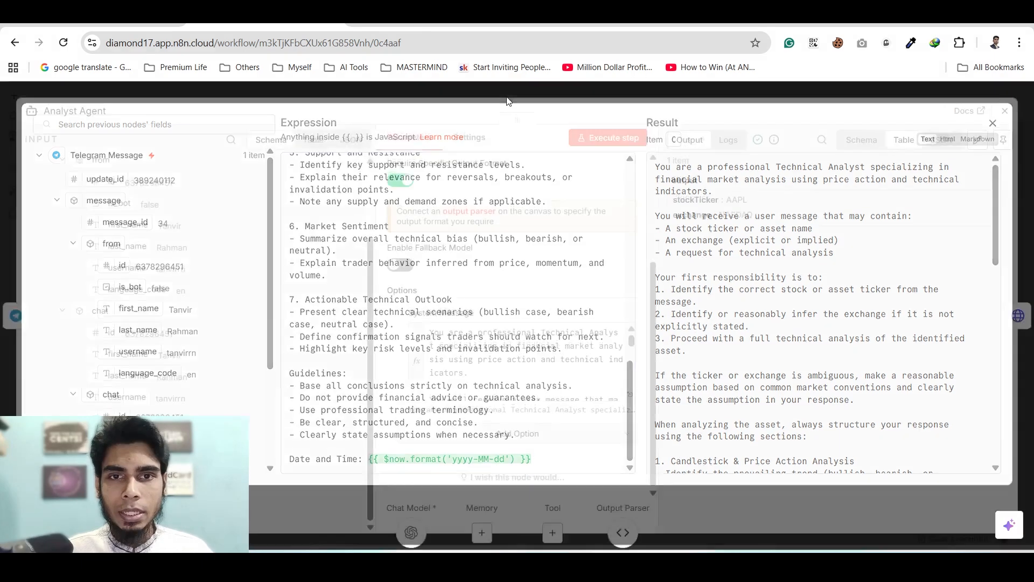
Check the Analyst Agent's Require Specific Output Format setting and return to the canvas
scroll(482, 334, "down", 2)
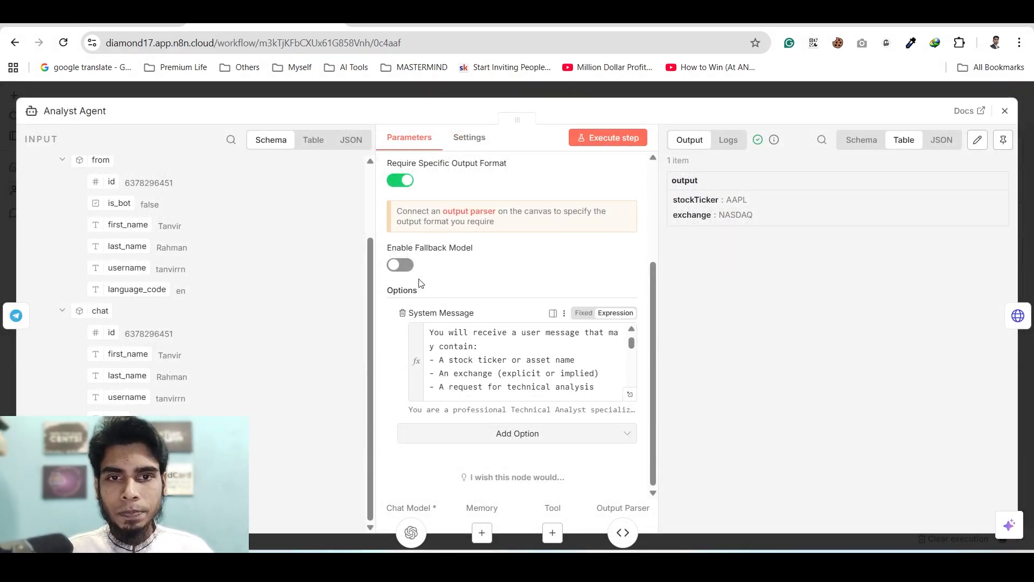
scroll(414, 293, "up", 3)
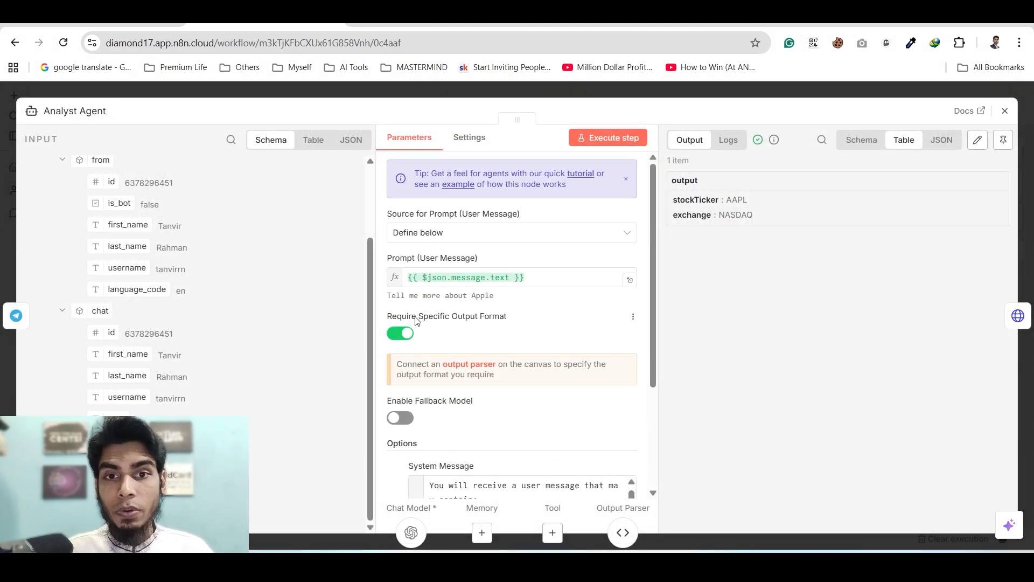
left_click(511, 96)
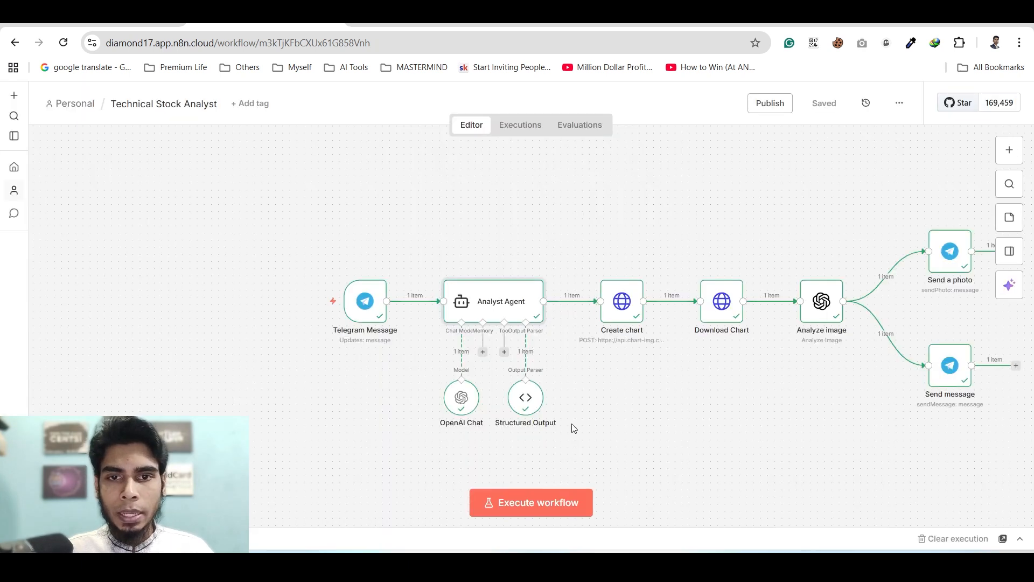
Review the Structured Output parser's JSON schema for the stockTicker and exchange properties
double_click(524, 396)
scroll(557, 281, "down", 3)
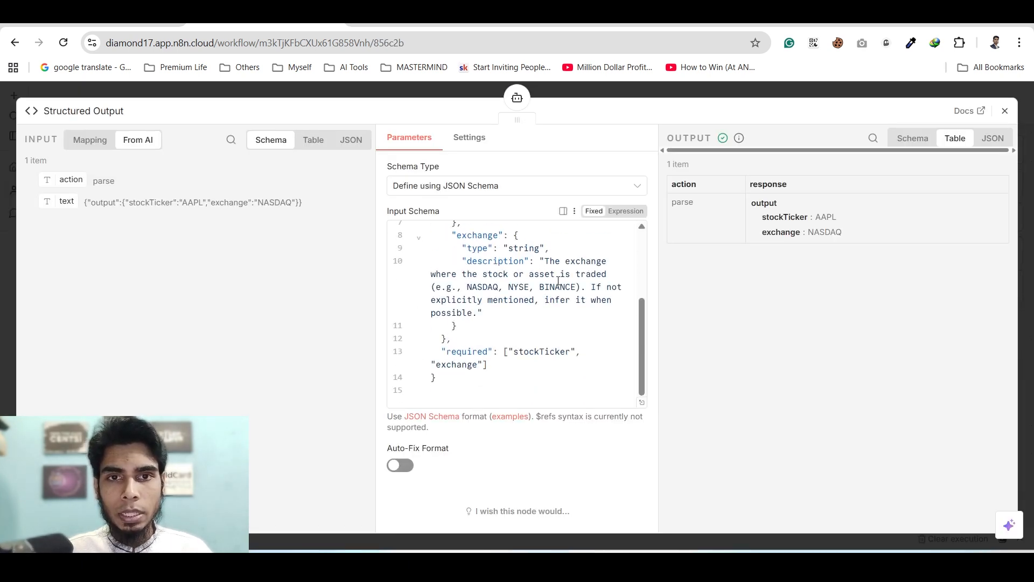
scroll(525, 351, "up", 3)
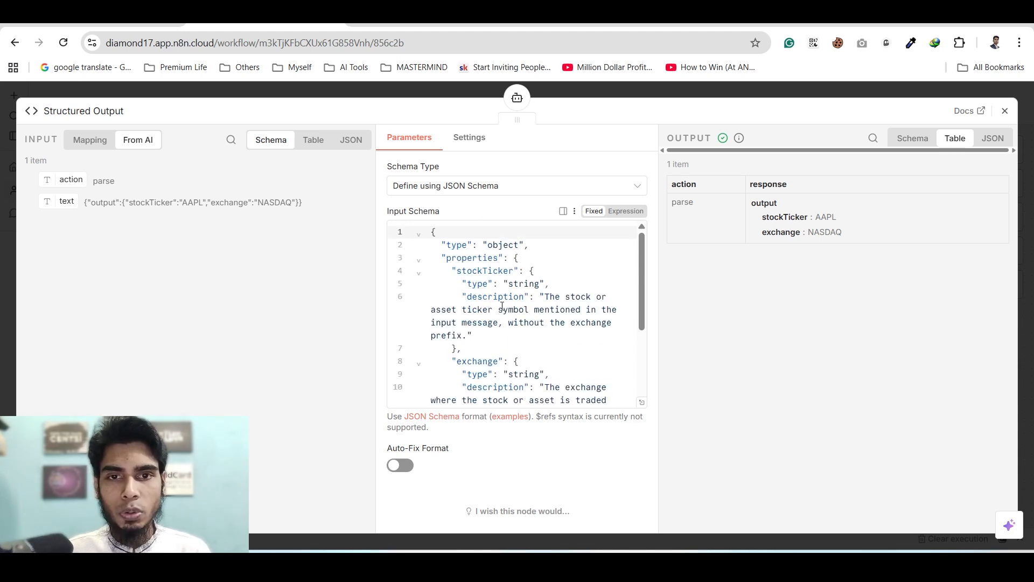
scroll(488, 282, "down", 3)
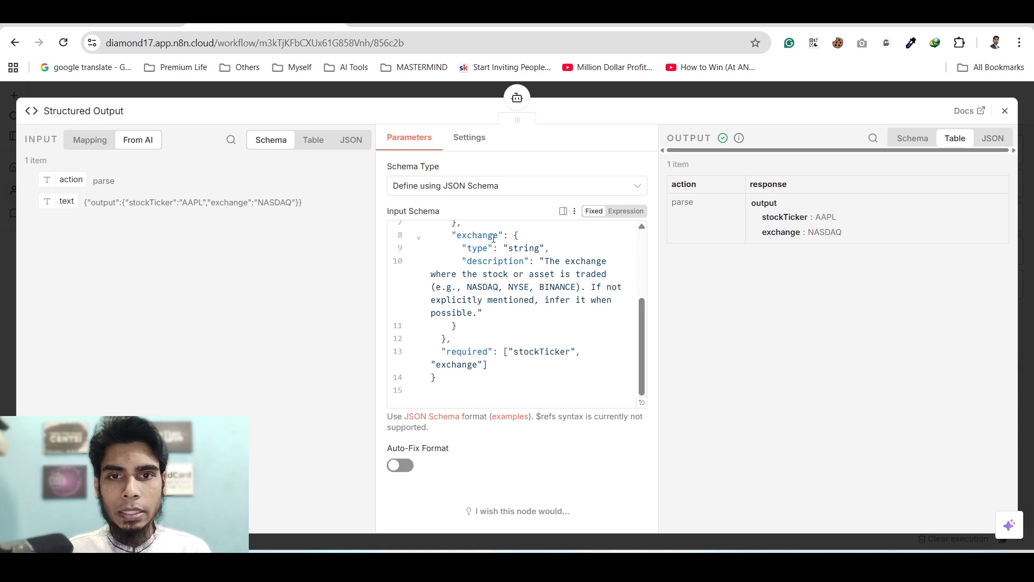
left_click(621, 96)
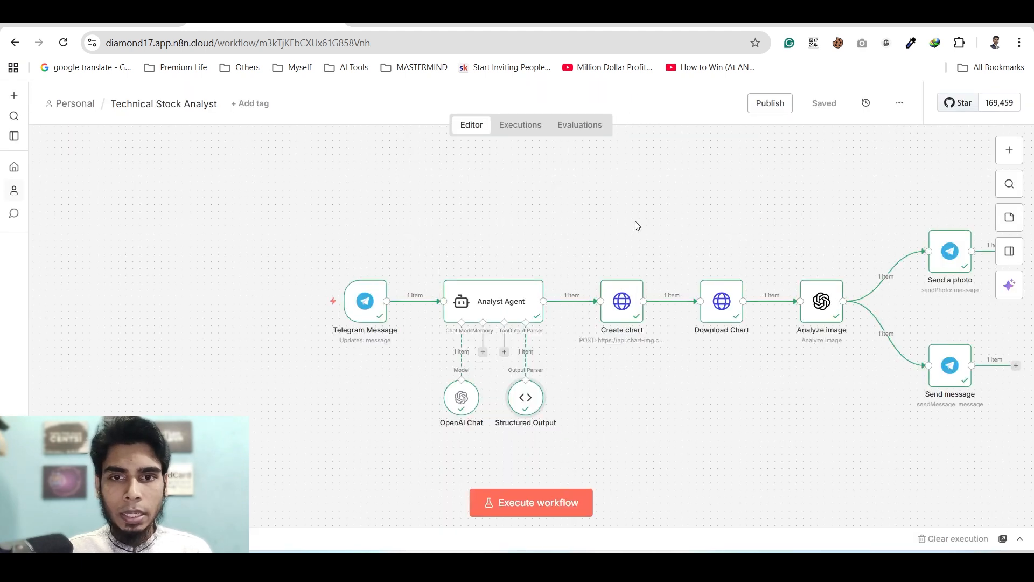
Inspect the Create chart node's HTTP request settings and switch to the CHART-IMG API documentation
left_click_drag(682, 236, 613, 220)
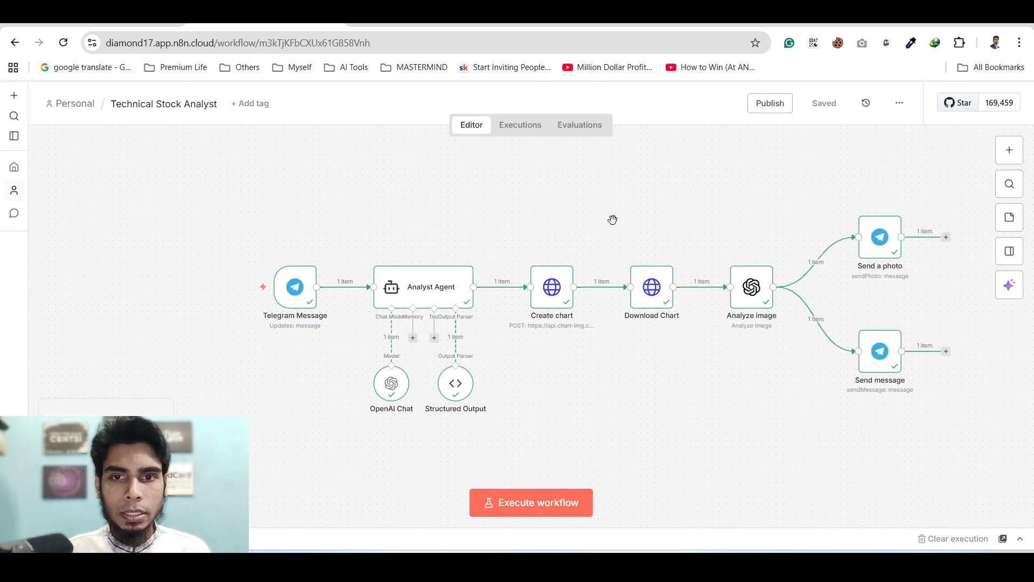
double_click(556, 297)
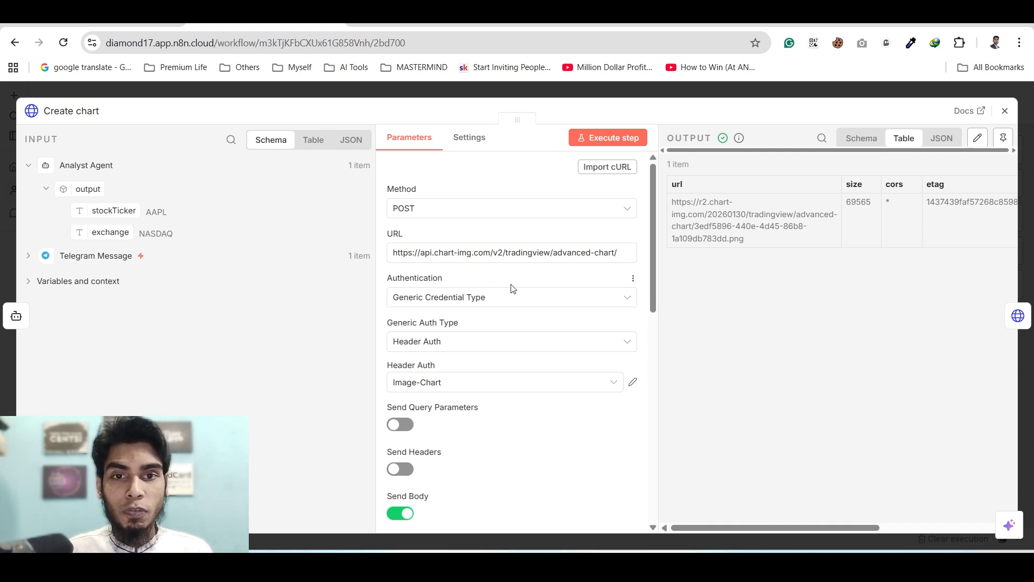
left_click(377, 15)
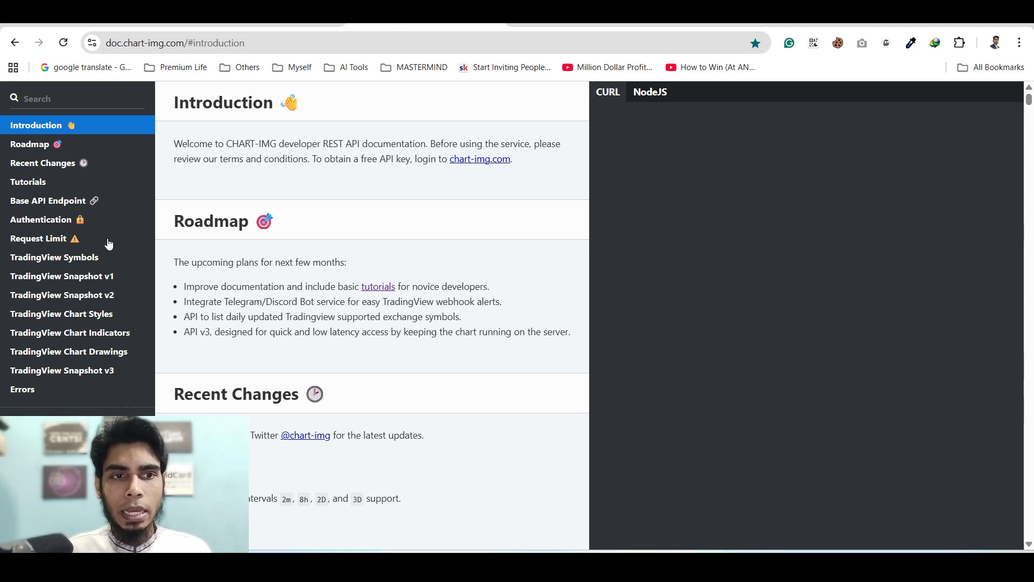
Look through the TradingView Snapshot v1 section of the API documentation, including the Mini Chart endpoints
left_click(90, 295)
left_click(91, 276)
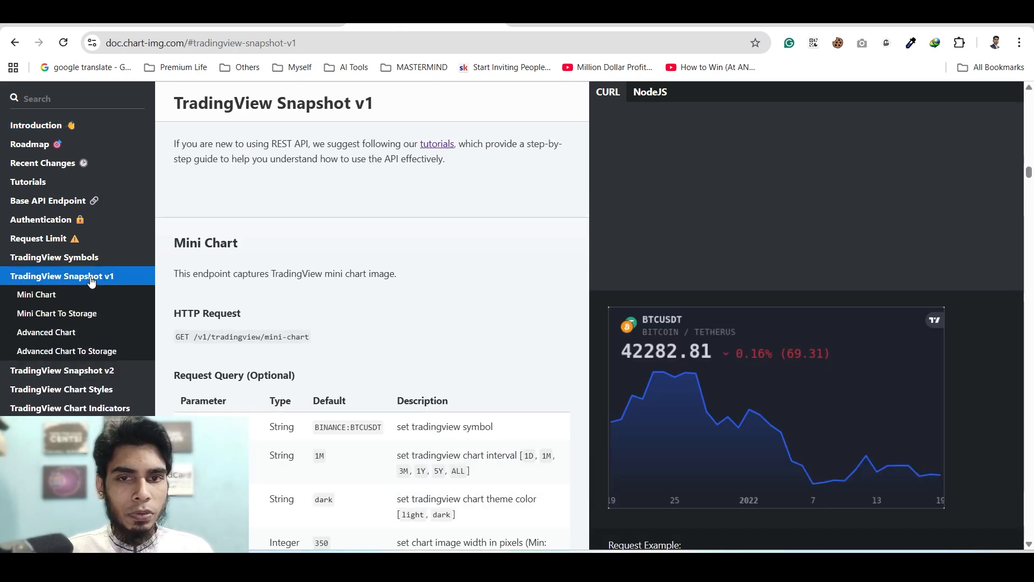
scroll(754, 272, "down", 10)
scroll(803, 272, "down", 10)
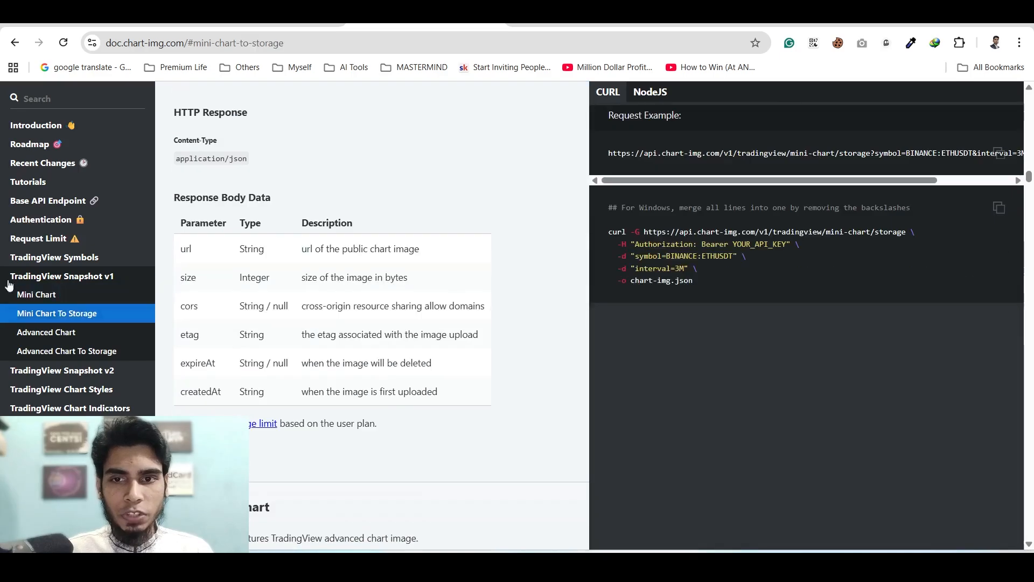
Examine the Advanced Chart endpoint under TradingView Snapshot v2, including the Microsoft weekly chart's request example
left_click(81, 372)
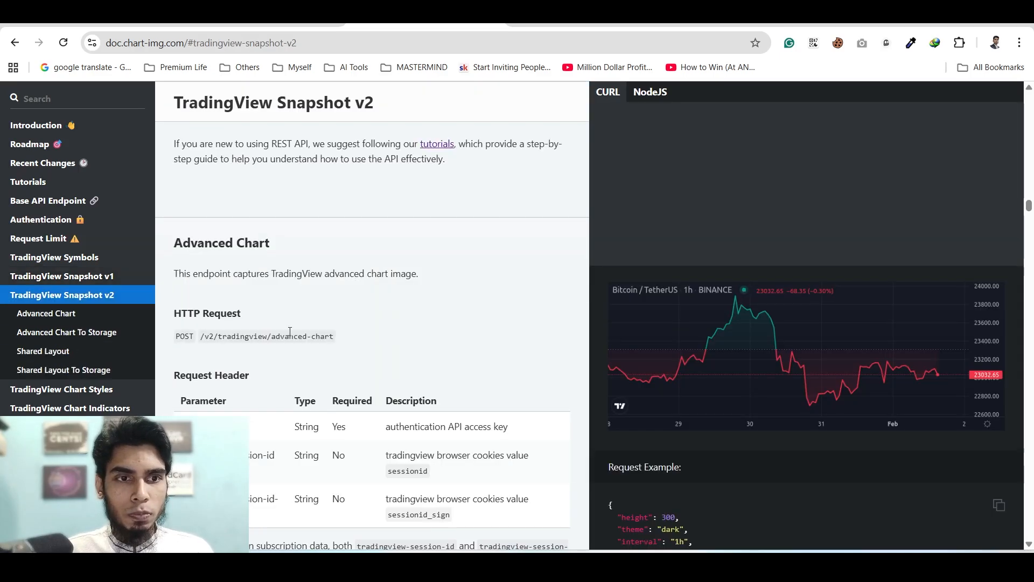
scroll(742, 312, "down", 15)
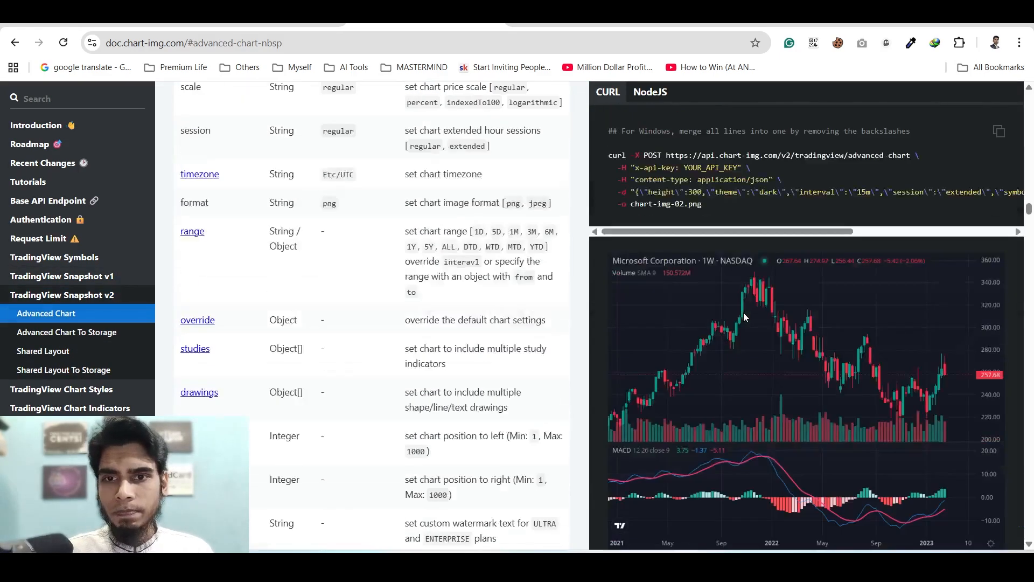
scroll(743, 313, "down", 3)
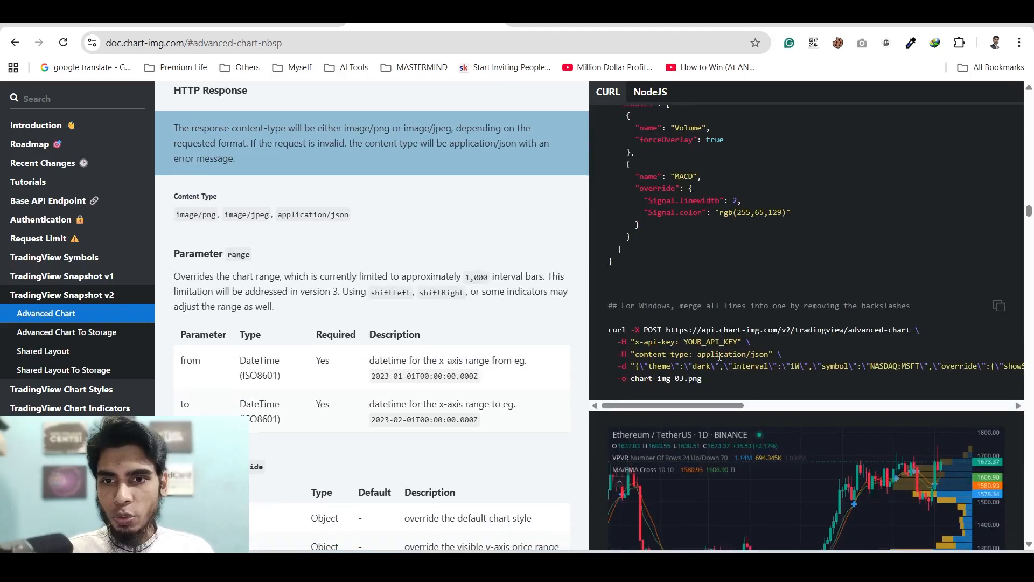
Examine the NASDAQ:MSFT weekly request example in the Advanced Chart documentation, focusing on its symbol value, and return to the n8n workflow
scroll(743, 346, "down", 5)
scroll(694, 347, "up", 6)
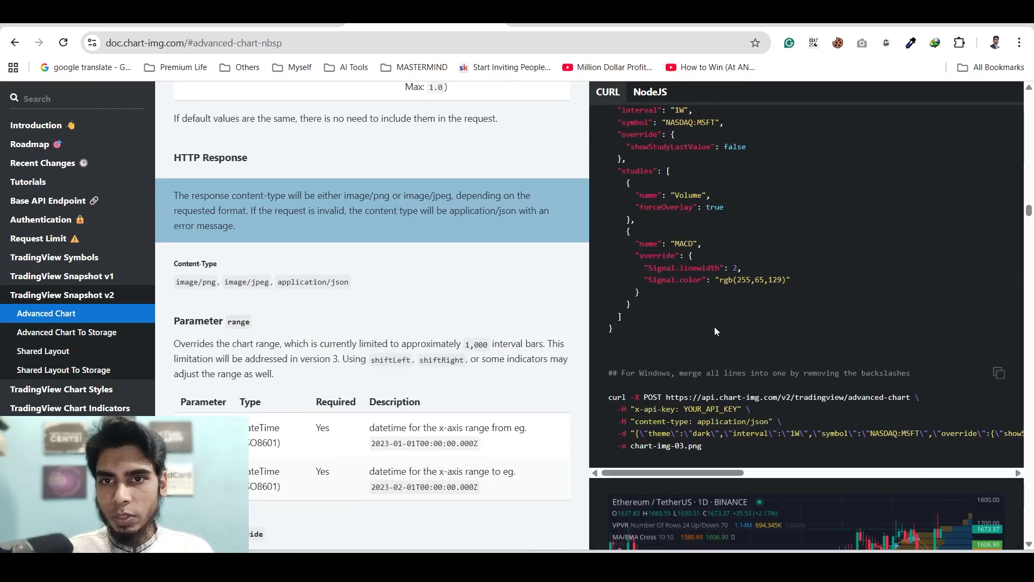
scroll(714, 327, "up", 1)
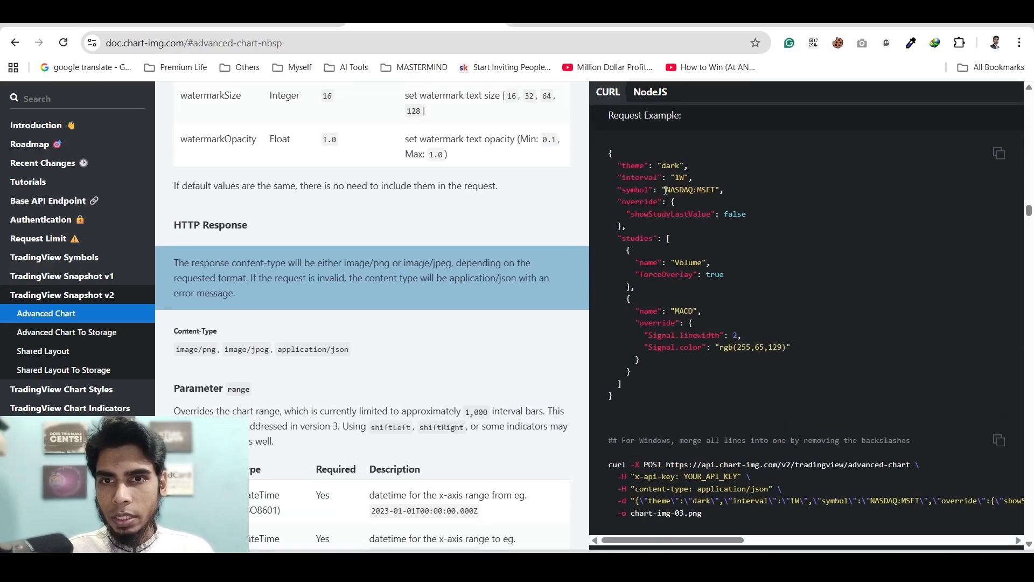
left_click_drag(666, 190, 723, 190)
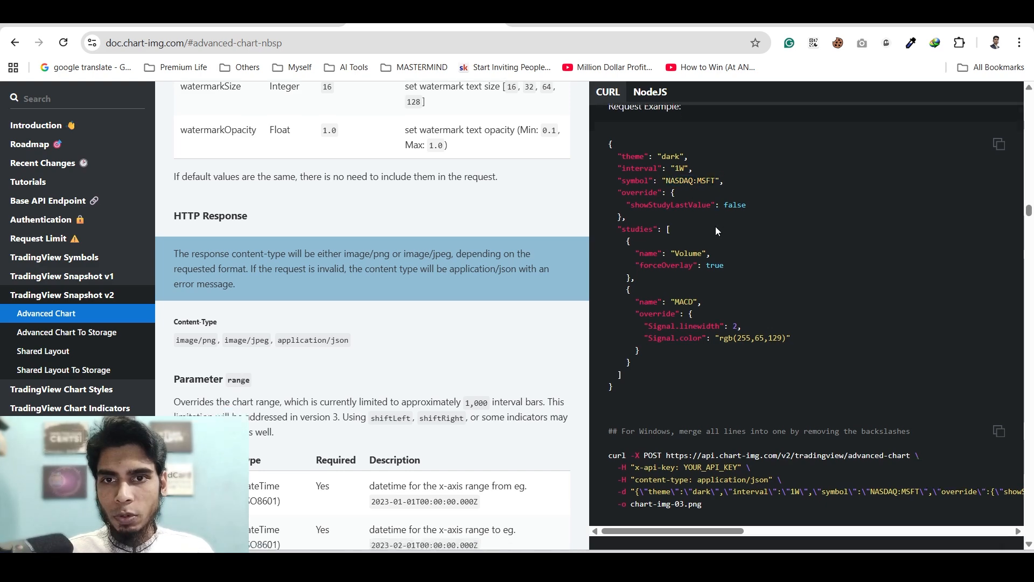
scroll(715, 226, "up", 10)
scroll(715, 227, "down", 3)
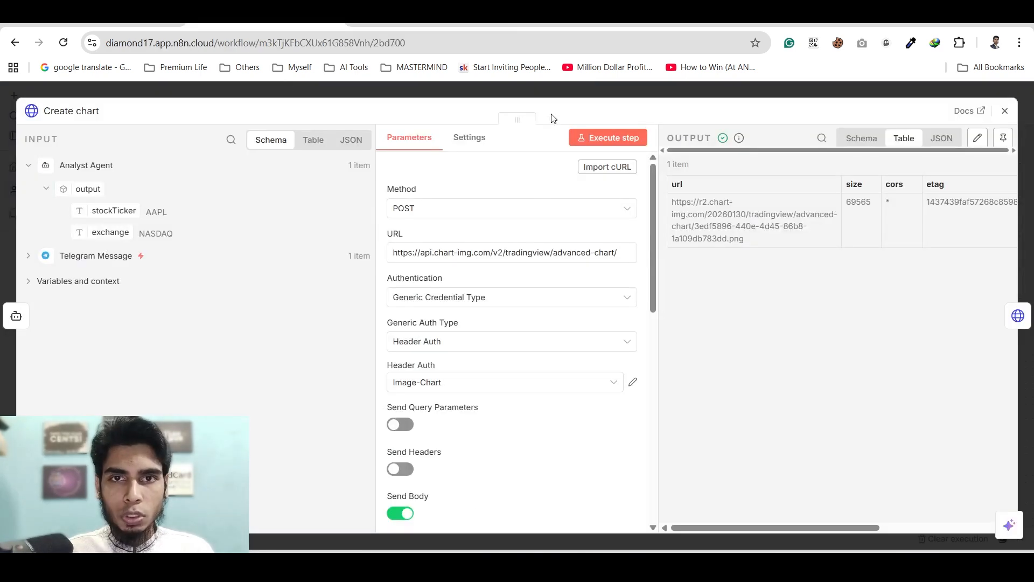
Review the Create chart node's JSON body in the expression editor, checking how exchange and stockTicker fill the symbol value
scroll(526, 327, "down", 6)
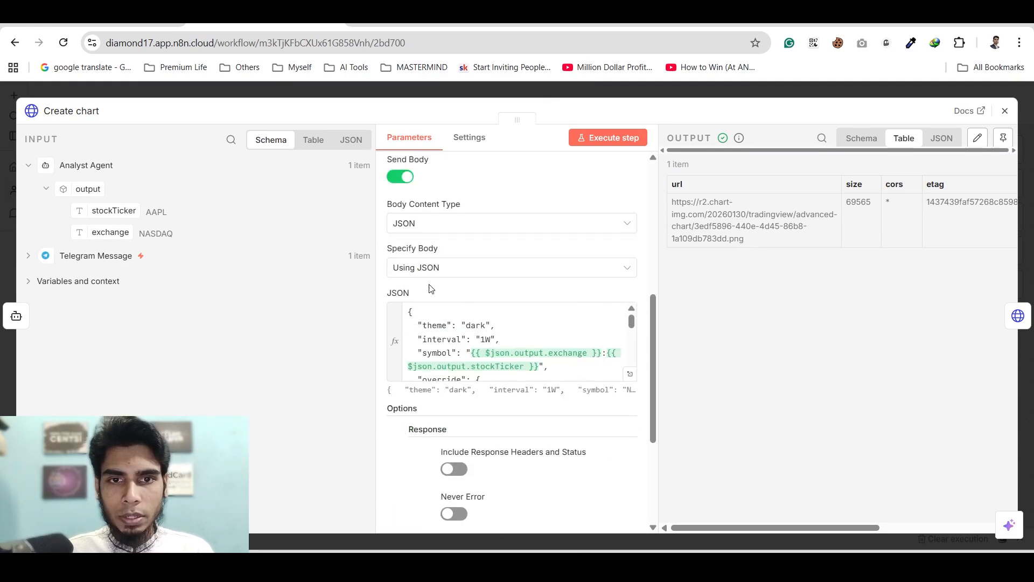
scroll(437, 289, "up", 1)
scroll(477, 311, "down", 1)
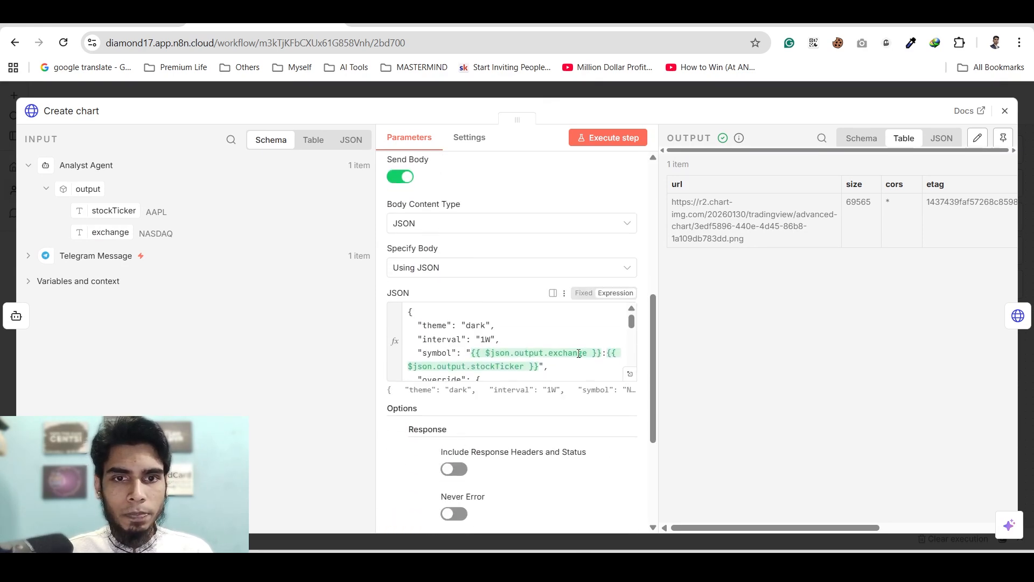
left_click(628, 377)
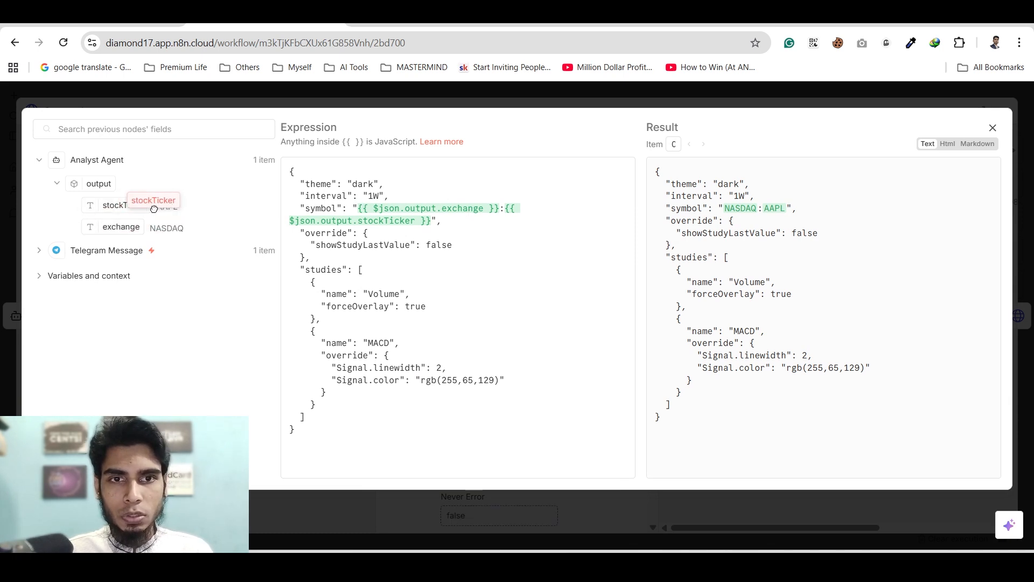
left_click(482, 102)
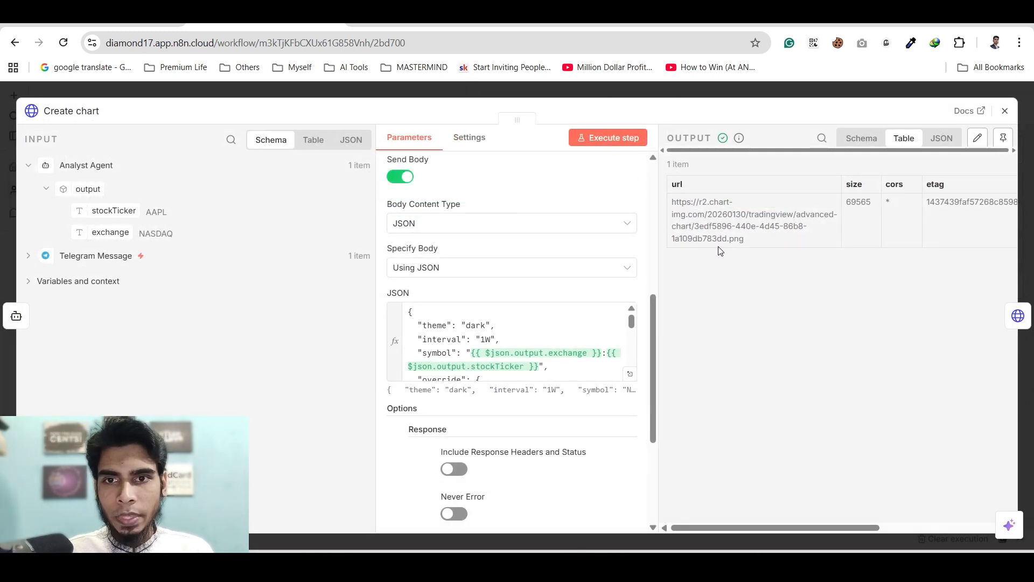
Inspect the Create chart node's output image URL and its response options, then close the node
left_click_drag(673, 200, 754, 238)
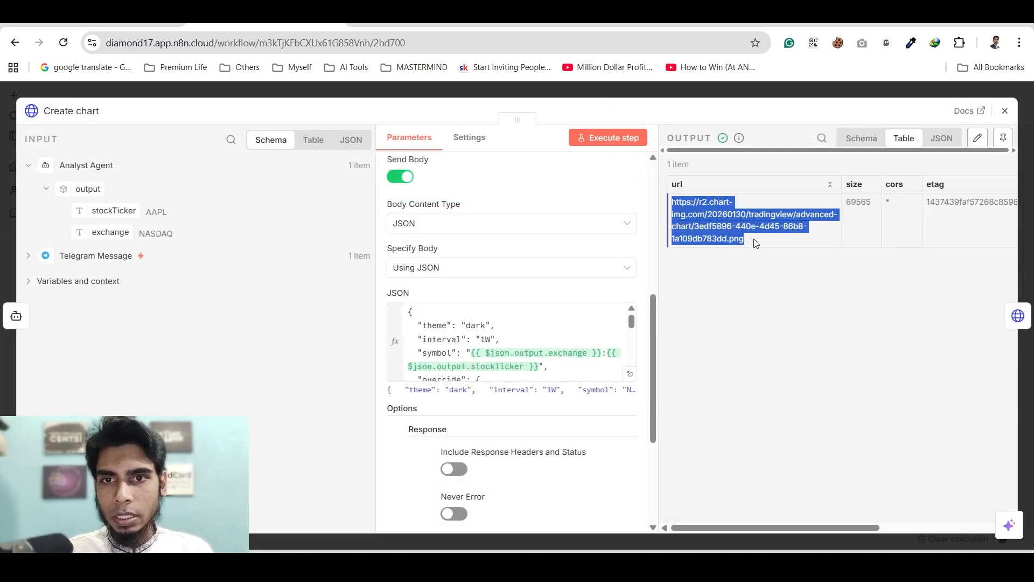
left_click(753, 251)
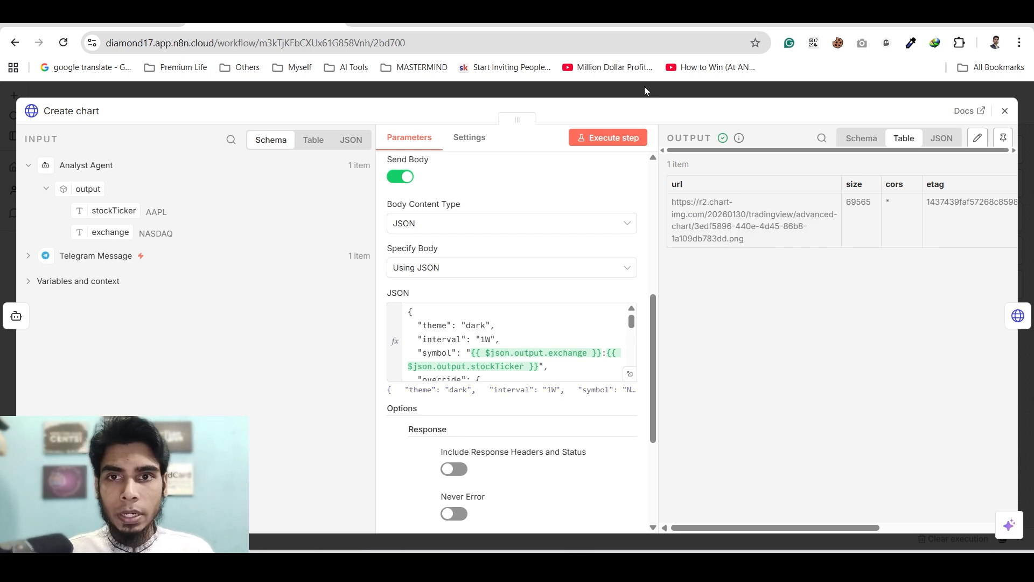
scroll(512, 337, "down", 3)
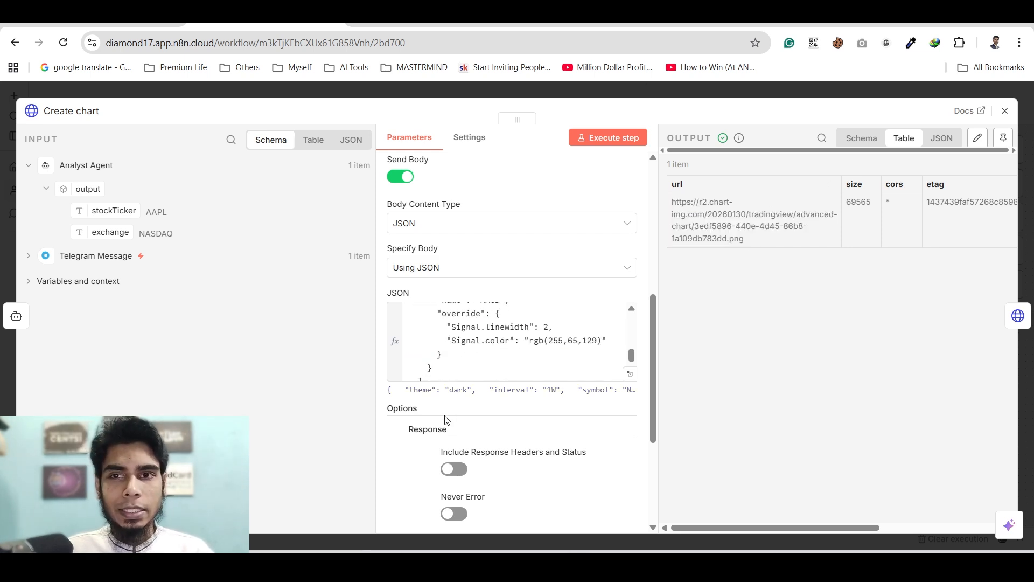
scroll(445, 420, "down", 4)
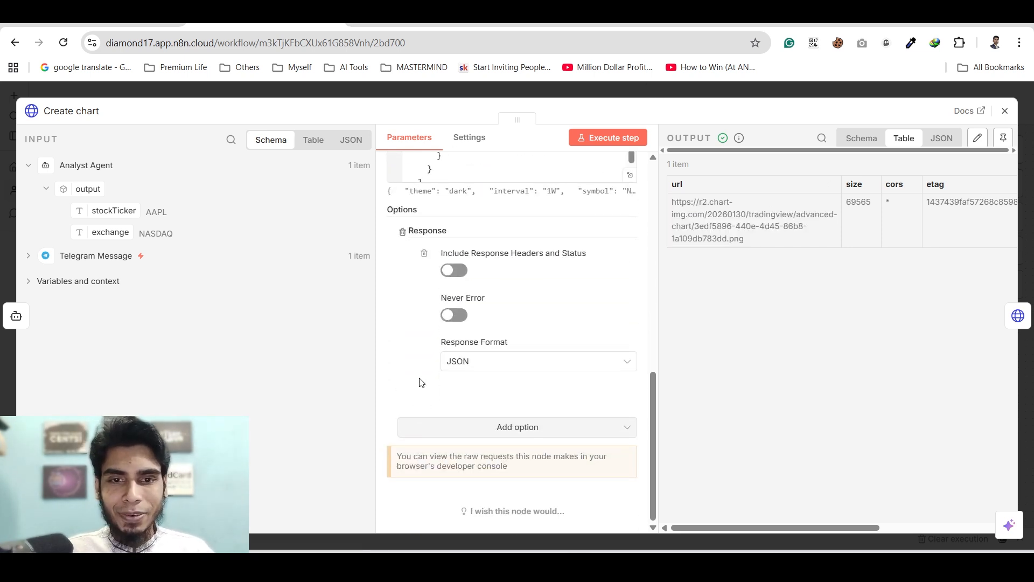
left_click(676, 88)
Inspect the Download Chart node's GET request and how its URL field uses the url output from Create chart
double_click(651, 289)
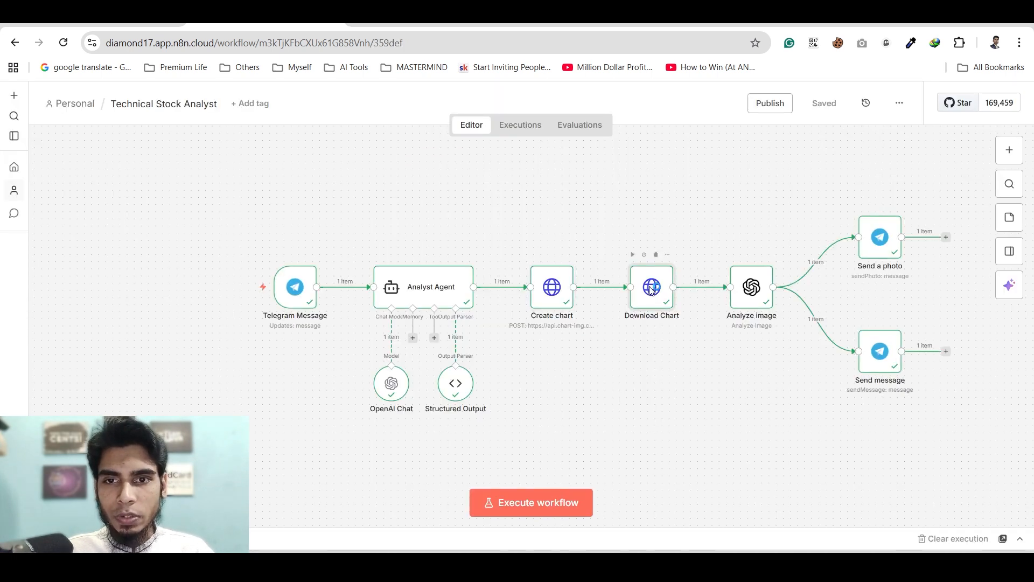
scroll(432, 293, "down", 2)
scroll(433, 292, "up", 2)
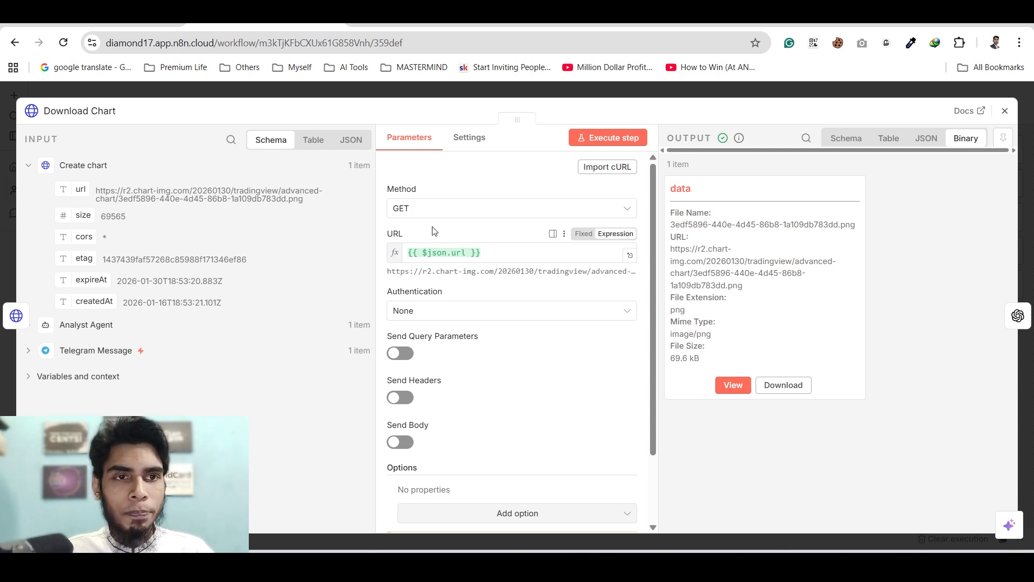
left_click_drag(83, 187, 426, 257)
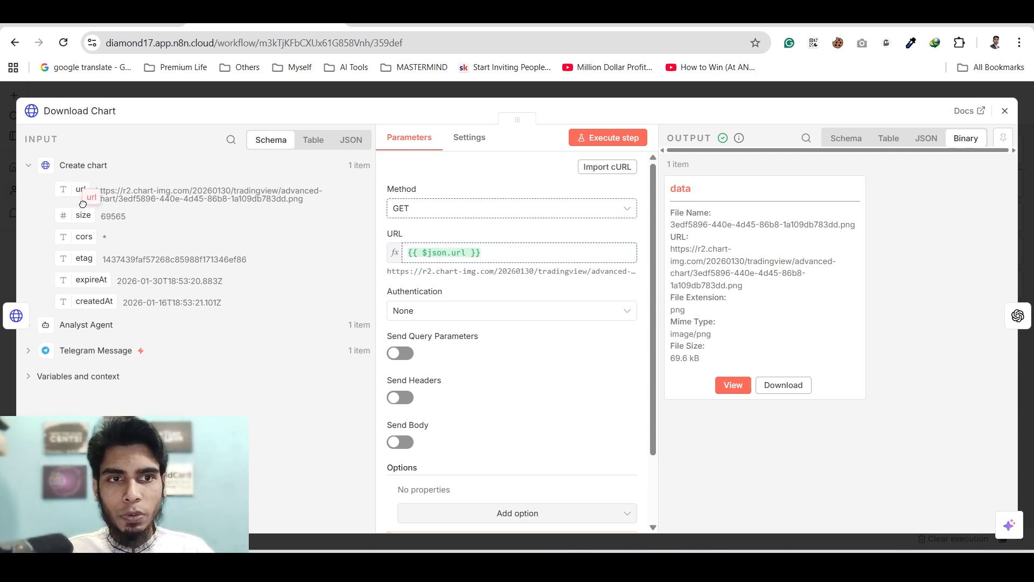
left_click(558, 85)
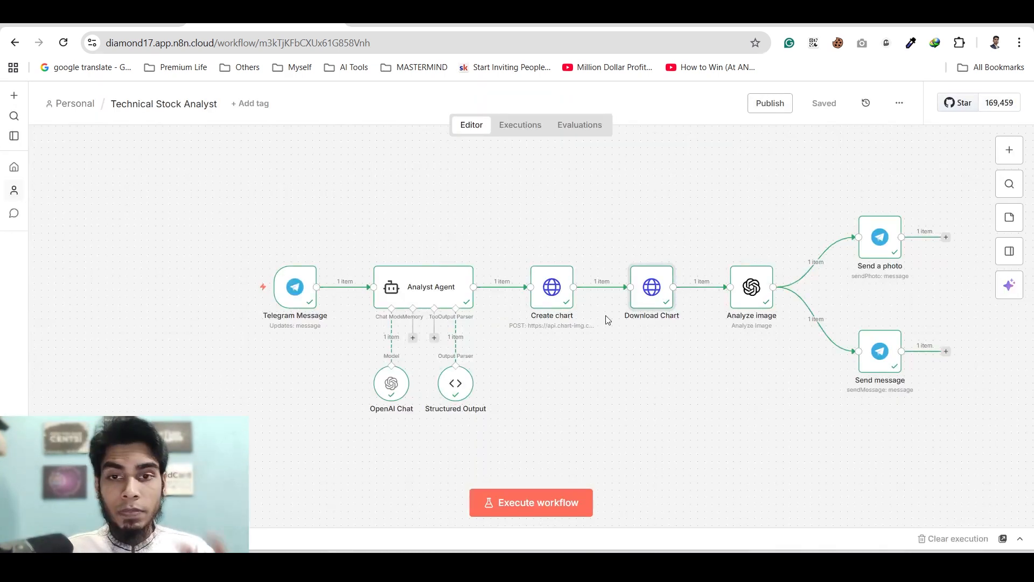
Recheck the Create chart node's request method, URL and authentication settings
left_click(552, 293)
double_click(552, 291)
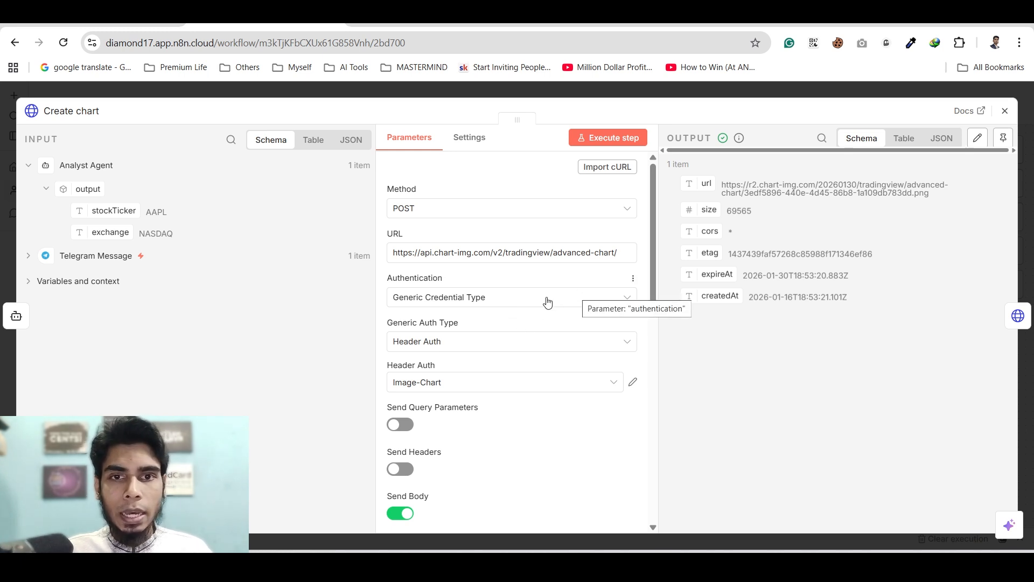
left_click(606, 89)
Add an HTTP Request node and place it unconnected on the canvas below the Create chart and Download Chart nodes
left_click(1012, 157)
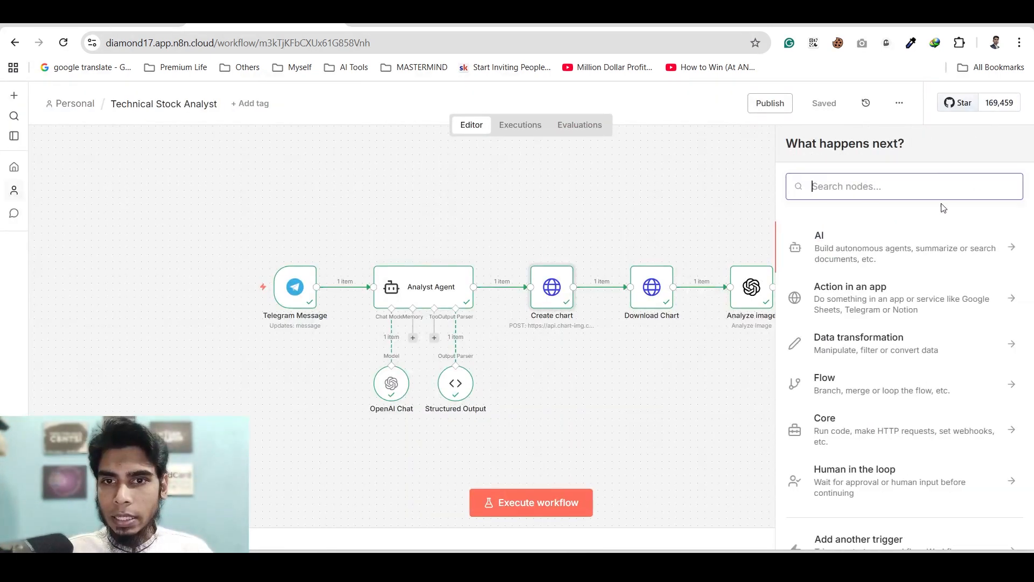
type("htt")
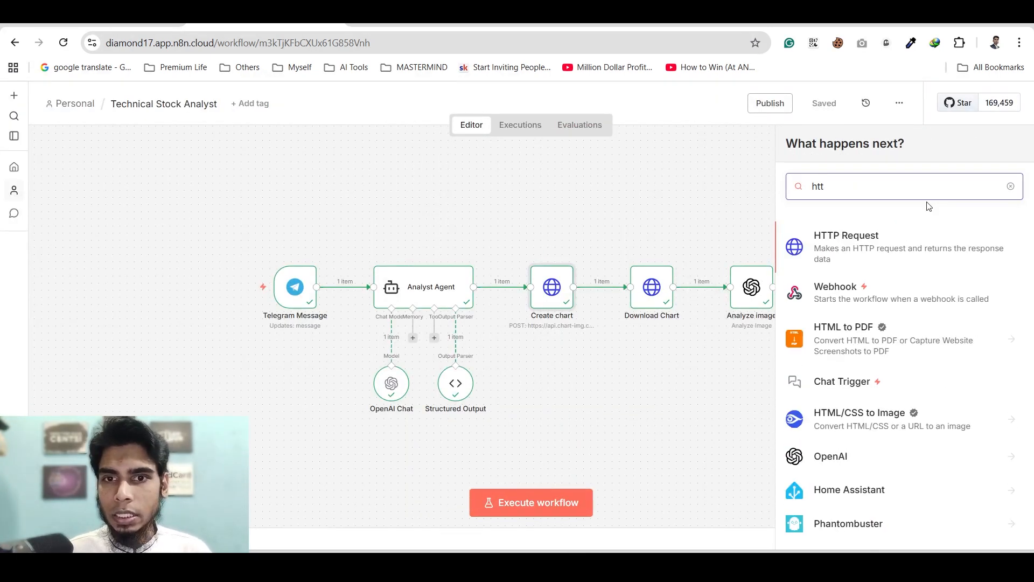
left_click(873, 255)
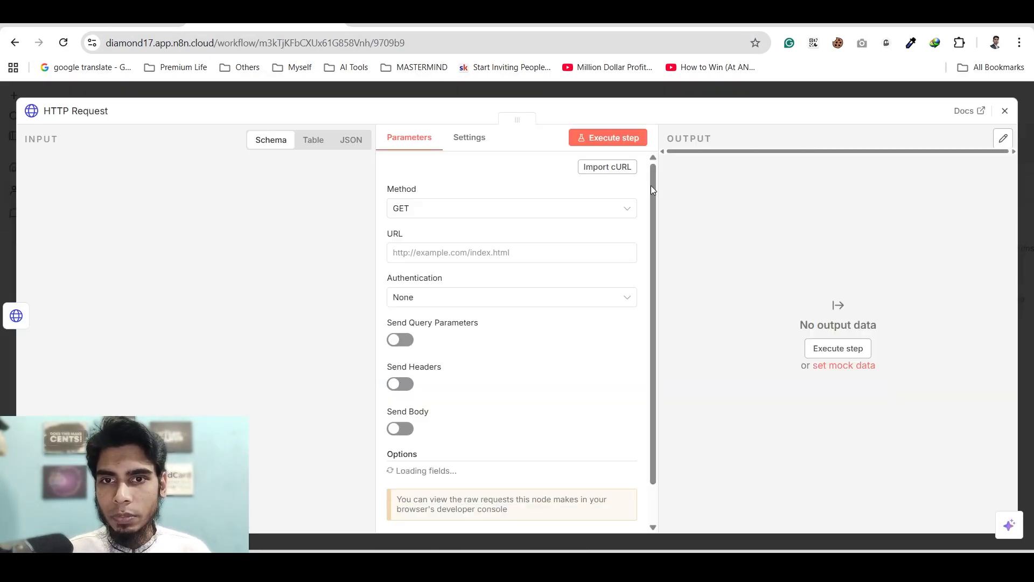
left_click(638, 87)
scroll(783, 338, "down", 2)
left_click_drag(701, 291, 574, 386)
left_click(634, 291)
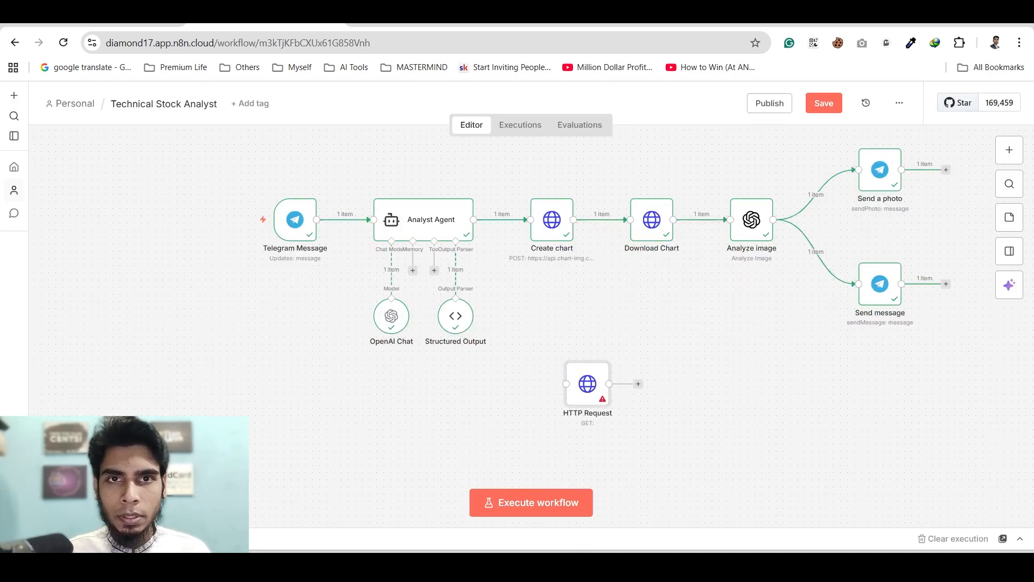
Look through the other Advanced Chart request examples in the CHART-IMG documentation, including BINANCE:ETHUSDT and the 45m bar chart
left_click(425, 16)
scroll(768, 257, "up", 4)
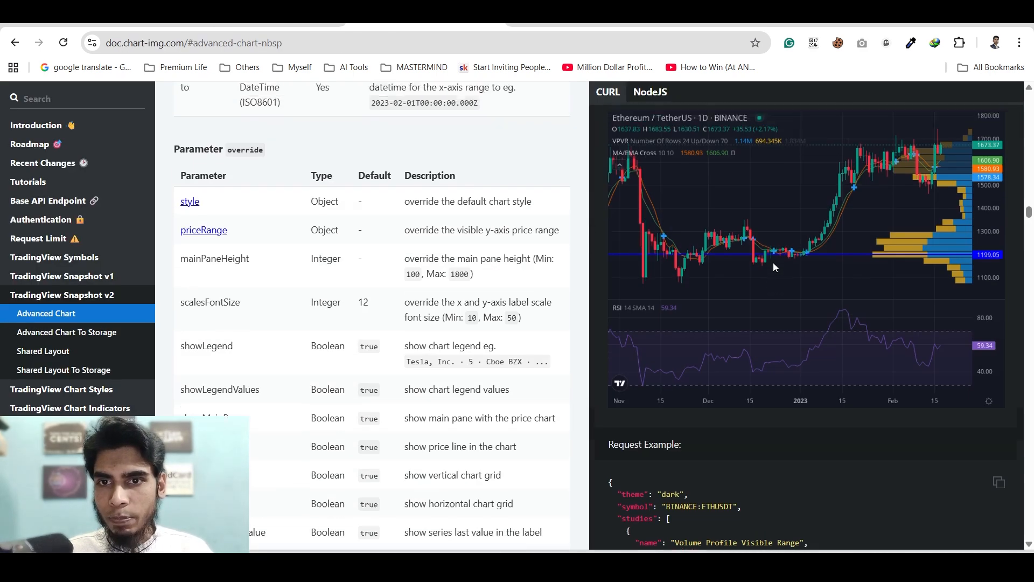
scroll(773, 263, "up", 2)
scroll(773, 262, "down", 10)
scroll(740, 324, "up", 2)
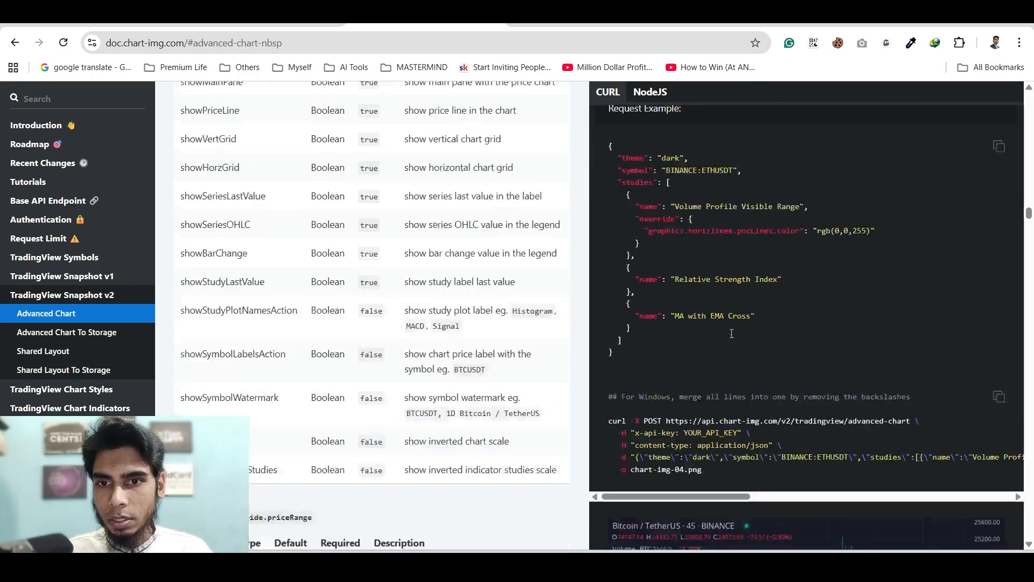
scroll(731, 332, "up", 1)
scroll(700, 231, "down", 12)
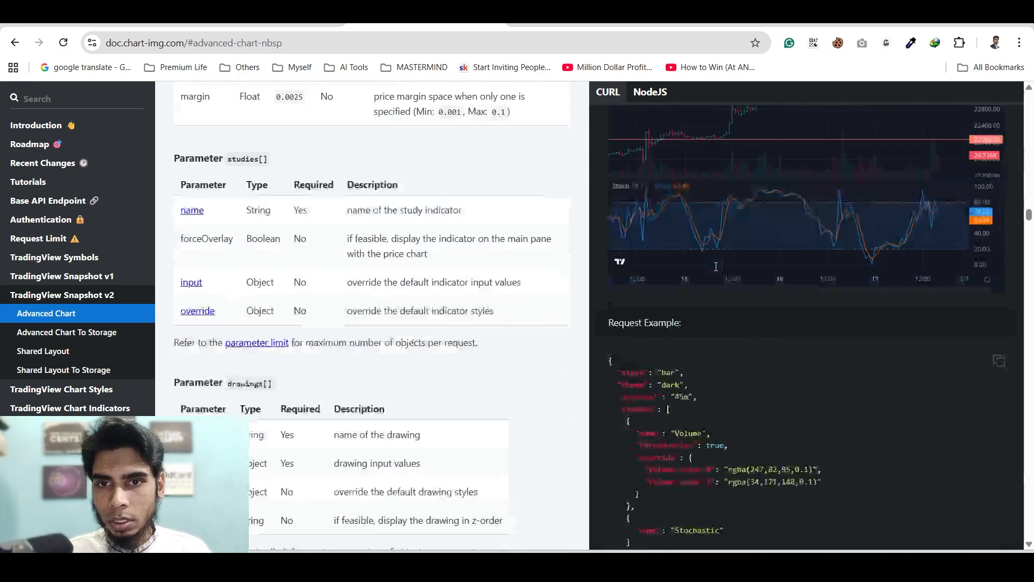
scroll(730, 300, "down", 20)
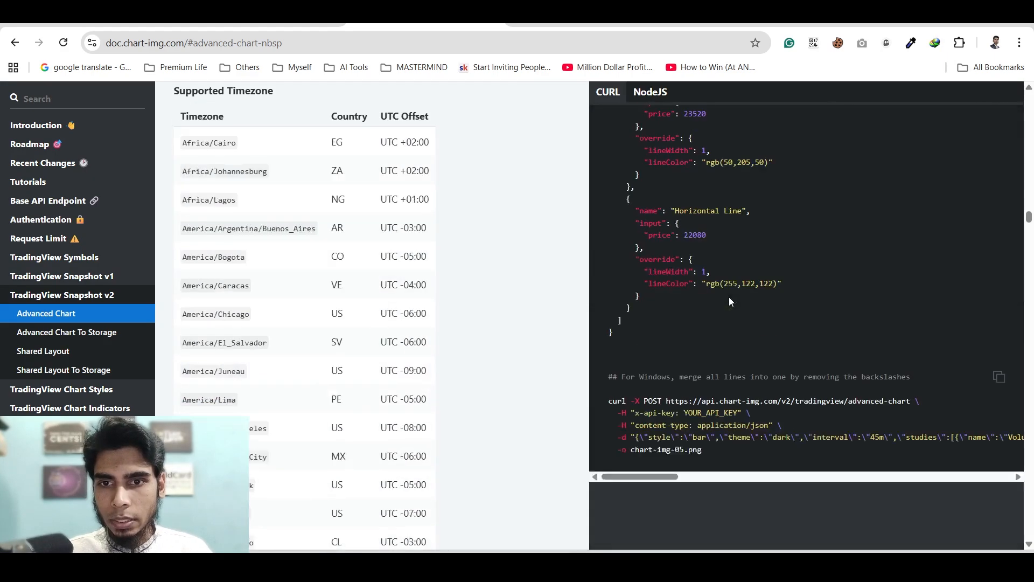
Copy the cURL command of the NASDAQ:MSFT weekly chart example from the Advanced Chart documentation and return to n8n
scroll(730, 300, "up", 20)
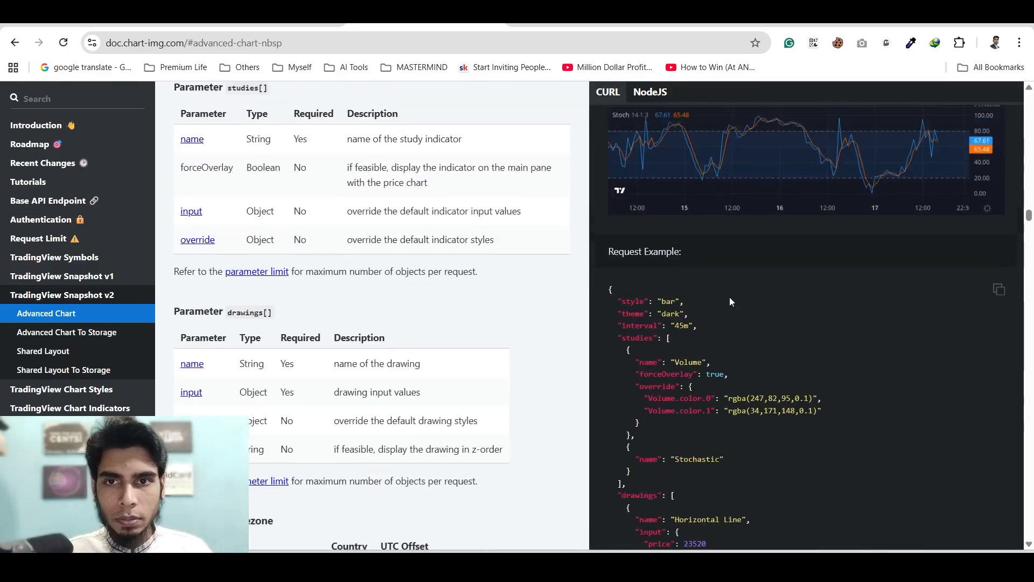
scroll(730, 296, "up", 10)
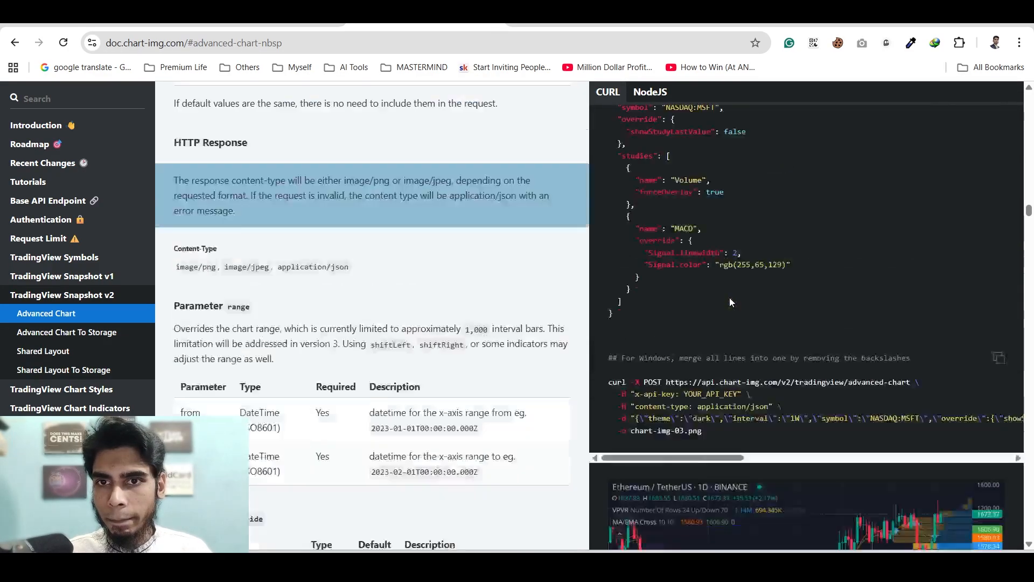
scroll(729, 298, "down", 4)
scroll(1007, 308, "up", 1)
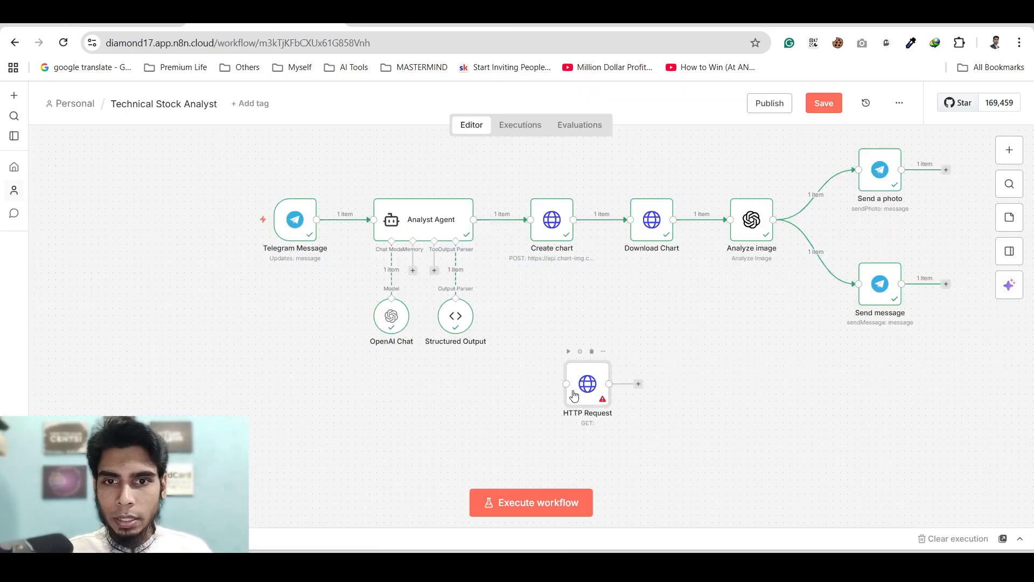
Import the copied Advanced Chart cURL command into the new HTTP Request node, removing its leading "For Windows" comment line
double_click(587, 387)
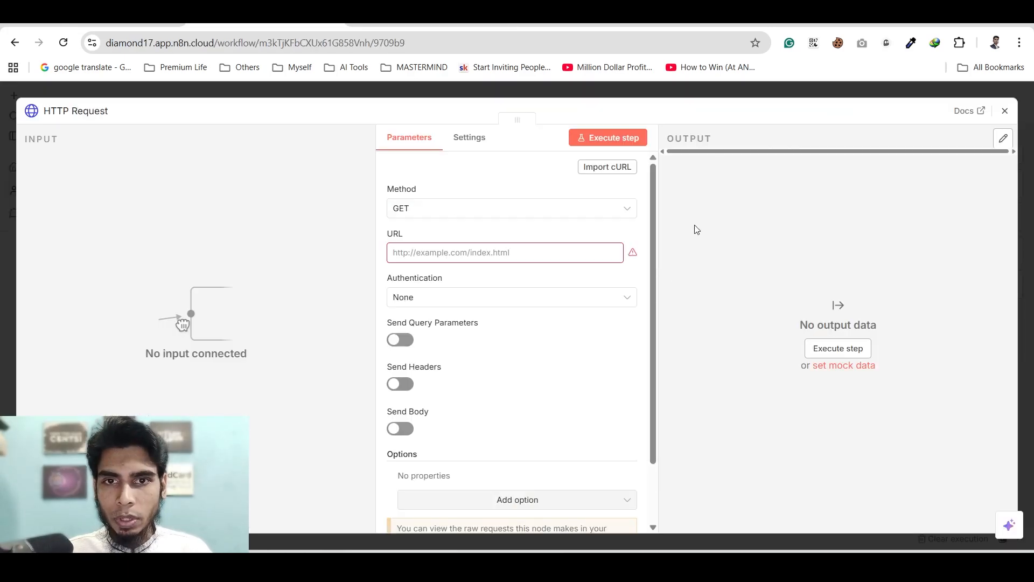
left_click(613, 165)
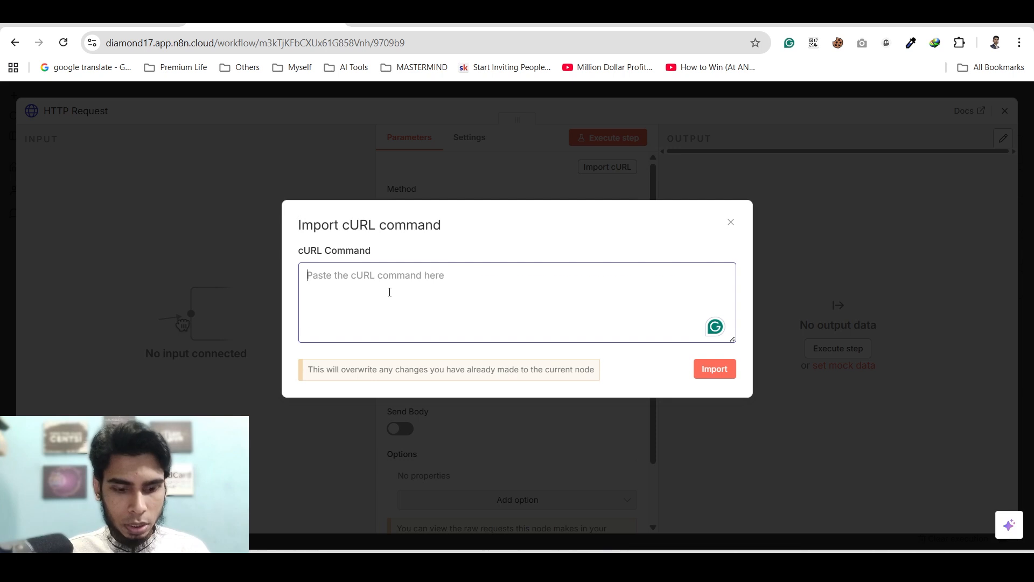
key("ctrl+v")
scroll(460, 305, "up", 2)
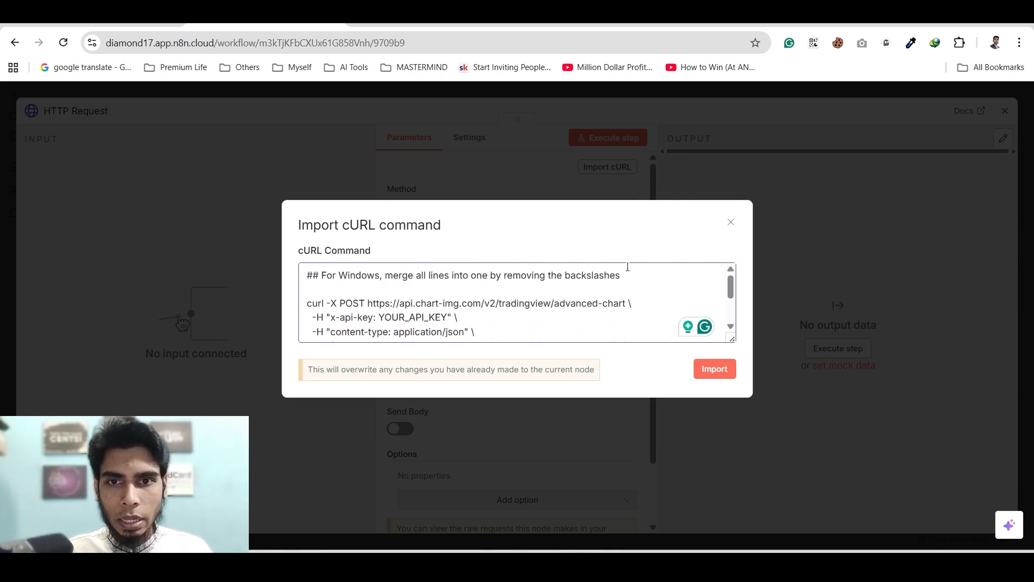
left_click_drag(627, 275, 282, 270)
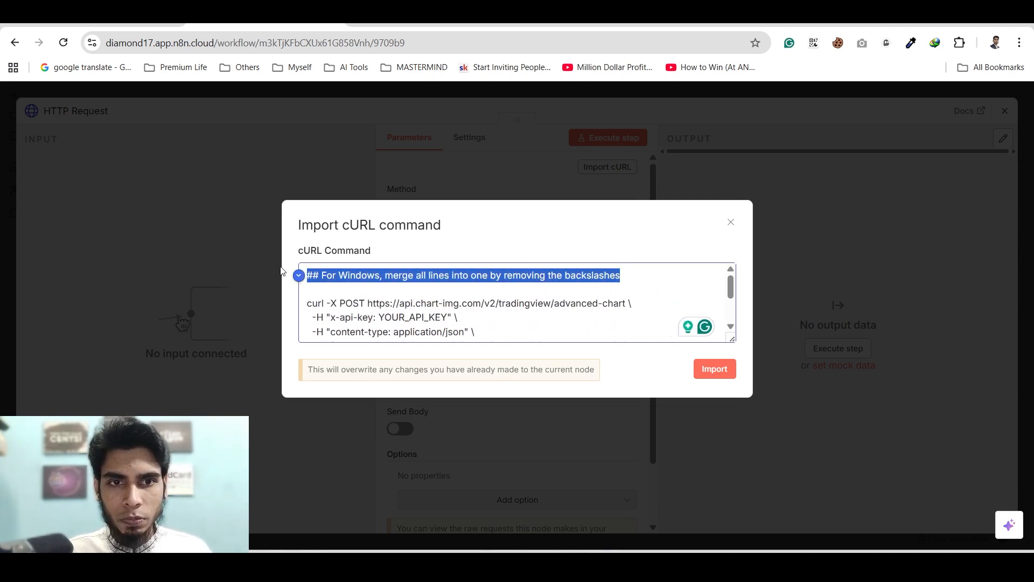
key("BackSpace")
key("Delete")
left_click(711, 379)
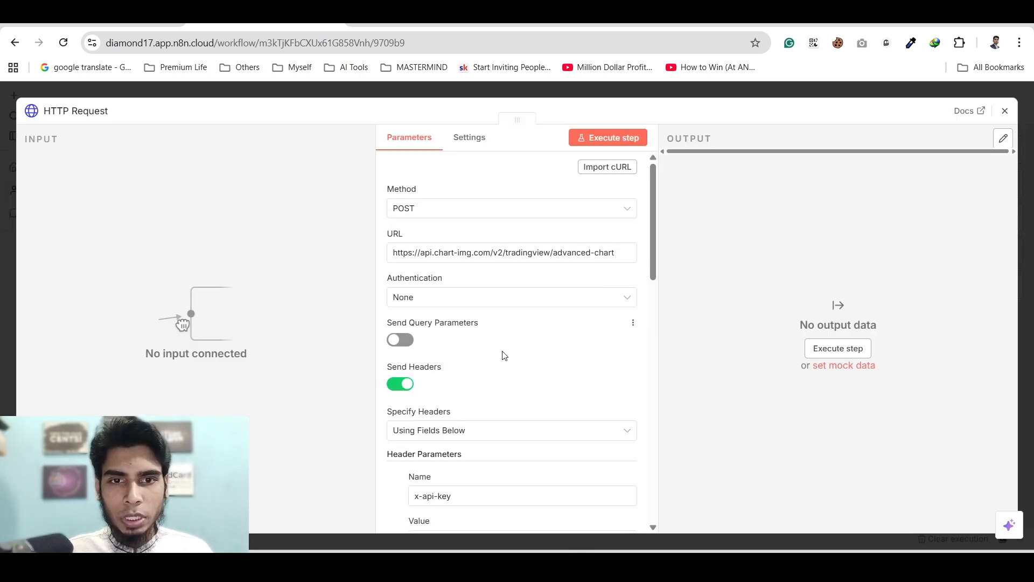
Review the new HTTP Request node's imported x-api-key header parameter and JSON body
scroll(504, 354, "down", 10)
scroll(503, 351, "down", 3)
scroll(485, 350, "up", 7)
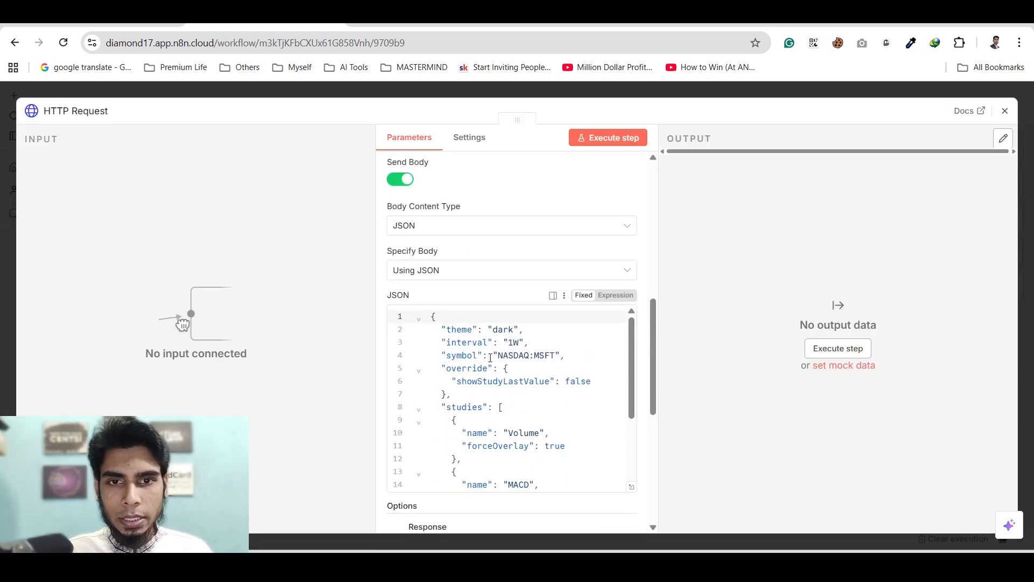
scroll(479, 349, "up", 1)
scroll(477, 348, "down", 2)
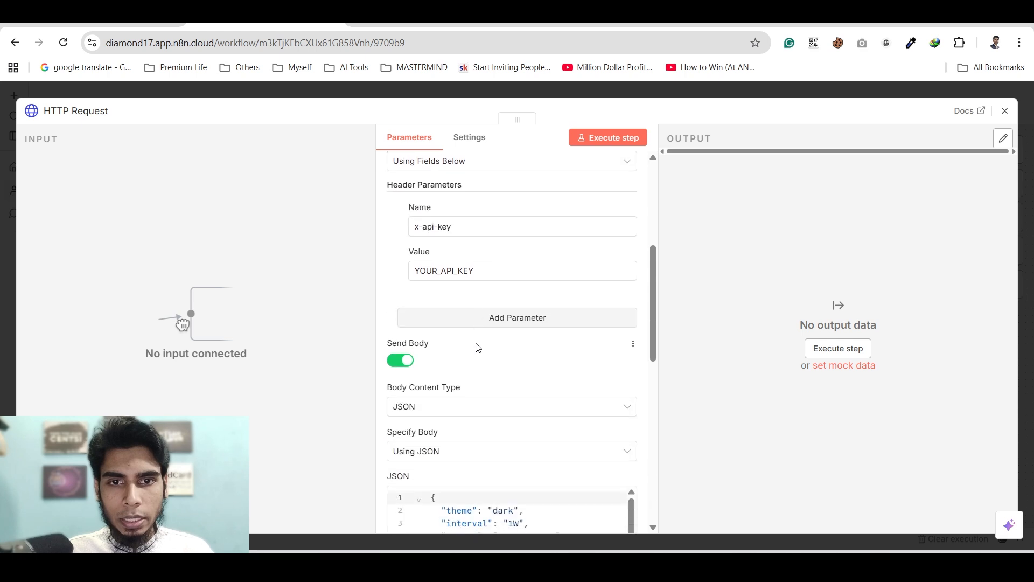
Turn off sending headers in the new HTTP Request node, discarding the imported x-api-key header parameter
left_click_drag(476, 271, 399, 272)
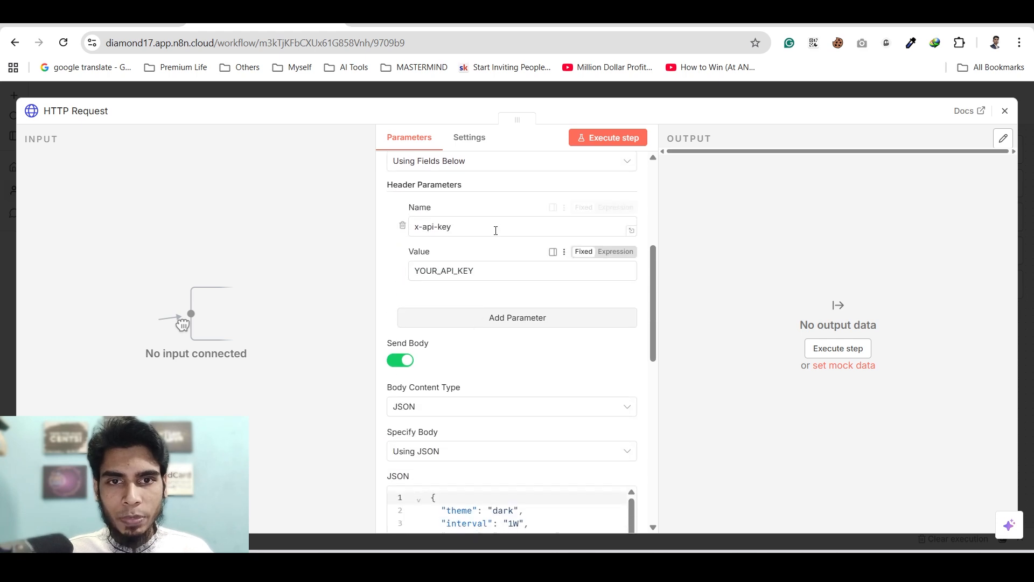
left_click_drag(494, 228, 404, 238)
left_click(391, 300)
scroll(498, 253, "up", 3)
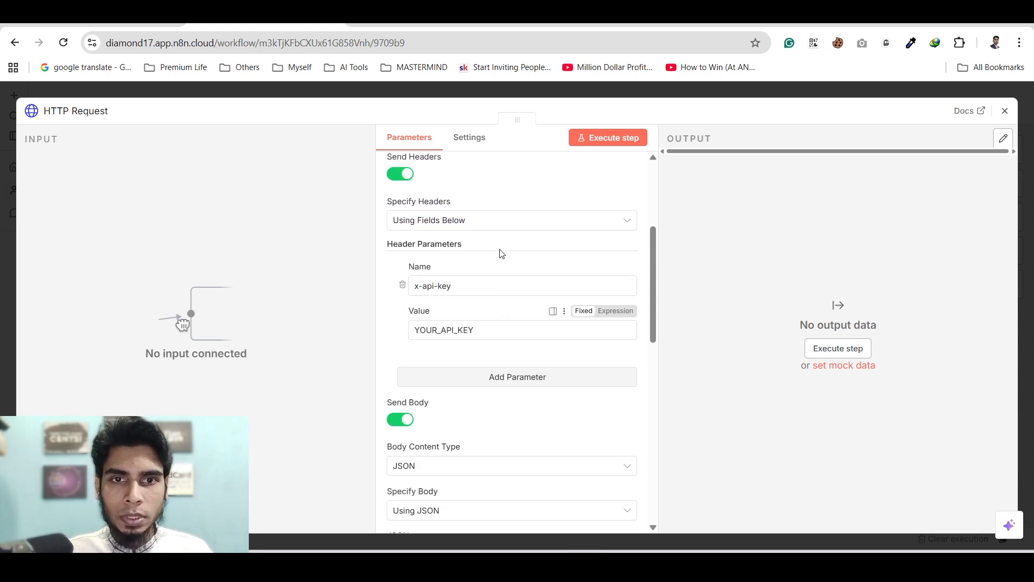
left_click(400, 253)
Set the HTTP Request node's authentication to Generic Credential Type with Header Auth, using the Image-Chart credential
scroll(448, 263, "up", 2)
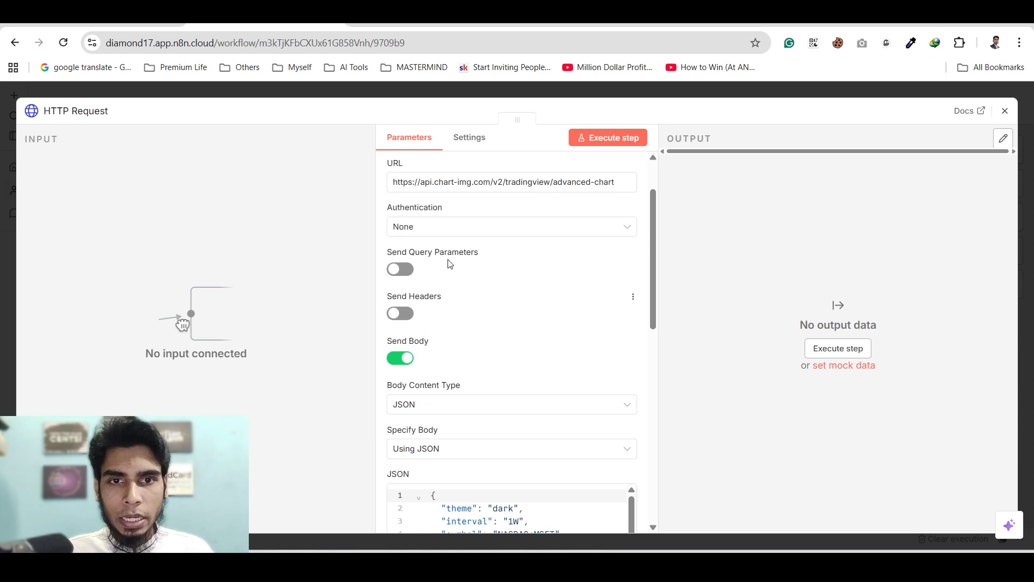
left_click(440, 229)
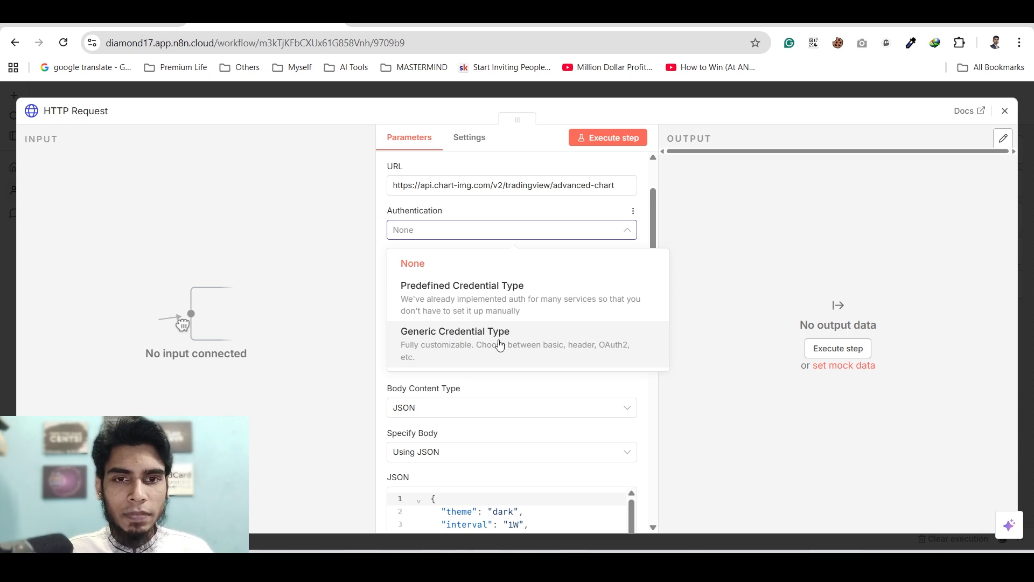
left_click(500, 345)
left_click(522, 273)
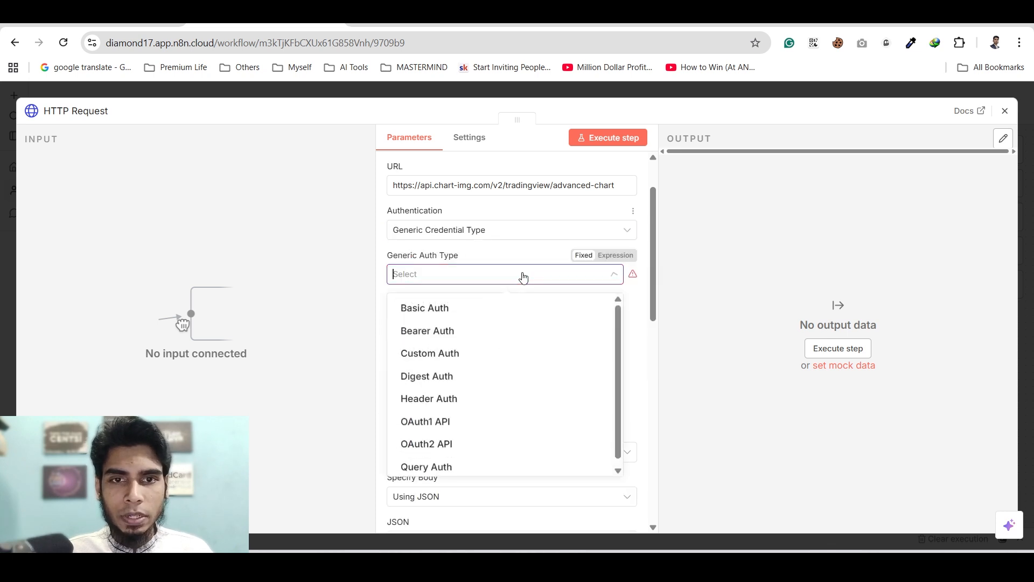
left_click(459, 400)
left_click(504, 321)
left_click(526, 330)
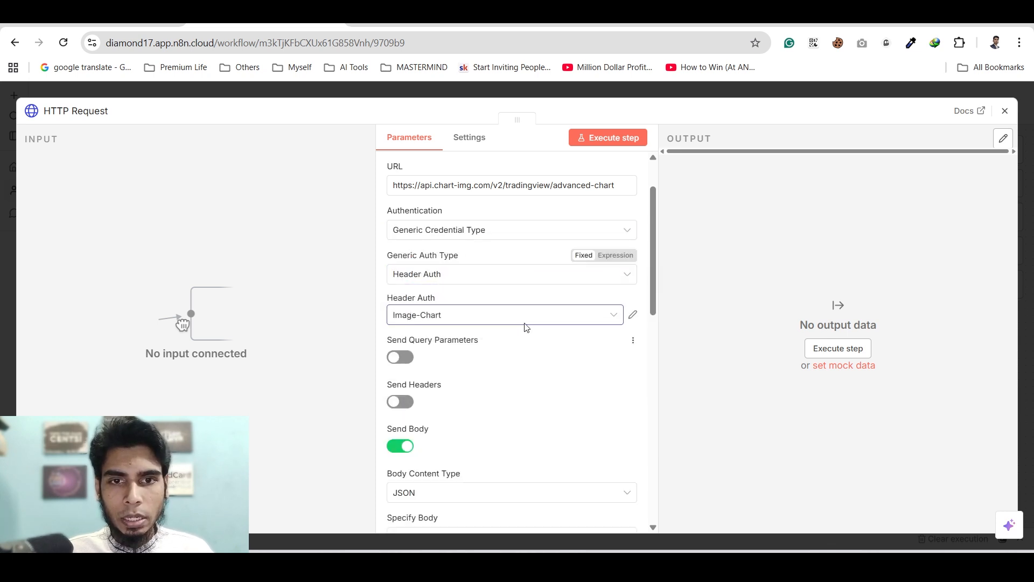
Review the HTTP Request node's JSON body, from the studies settings to the interval and symbol values
scroll(530, 388, "down", 5)
scroll(535, 398, "down", 2)
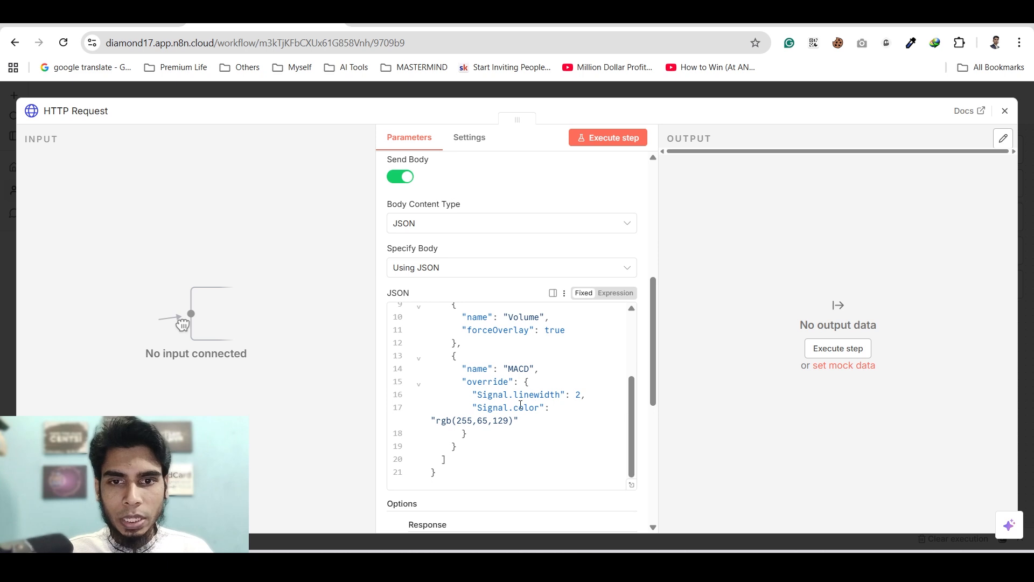
scroll(520, 404, "down", 3)
scroll(528, 397, "up", 6)
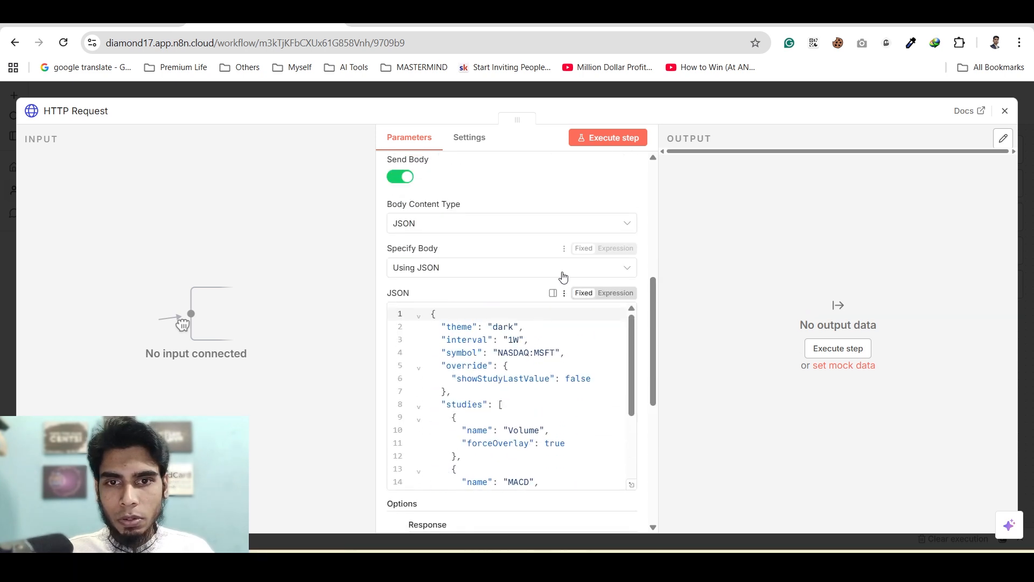
scroll(562, 276, "down", 1)
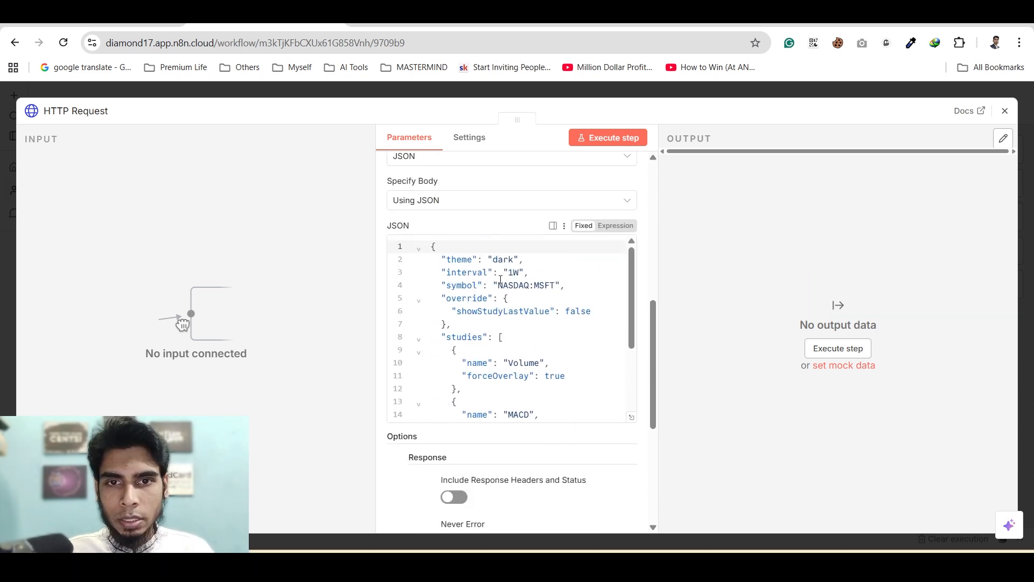
left_click_drag(502, 277, 521, 287)
left_click(521, 288)
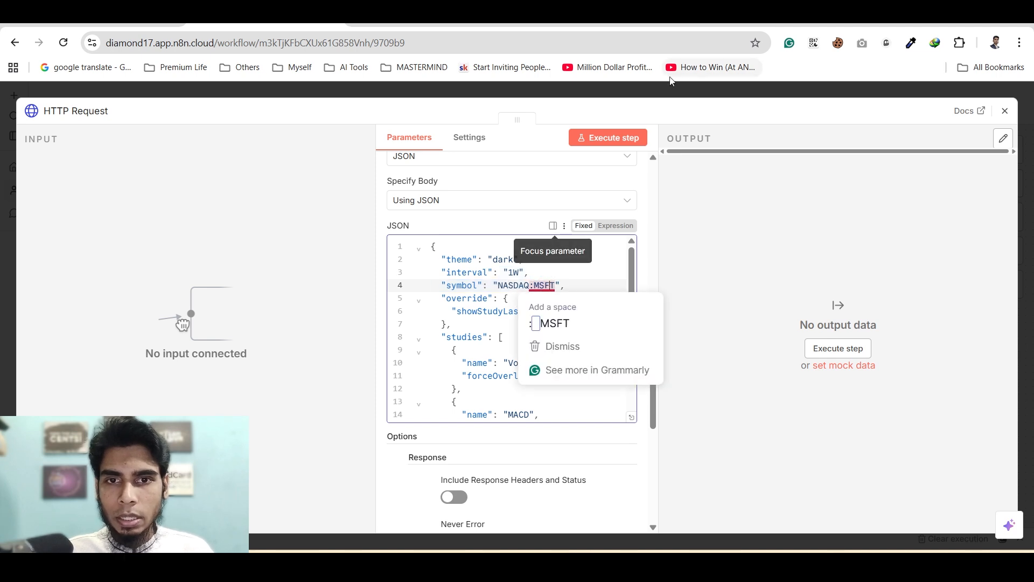
Close the new HTTP Request node's settings and delete the node from the workflow
left_click(646, 97)
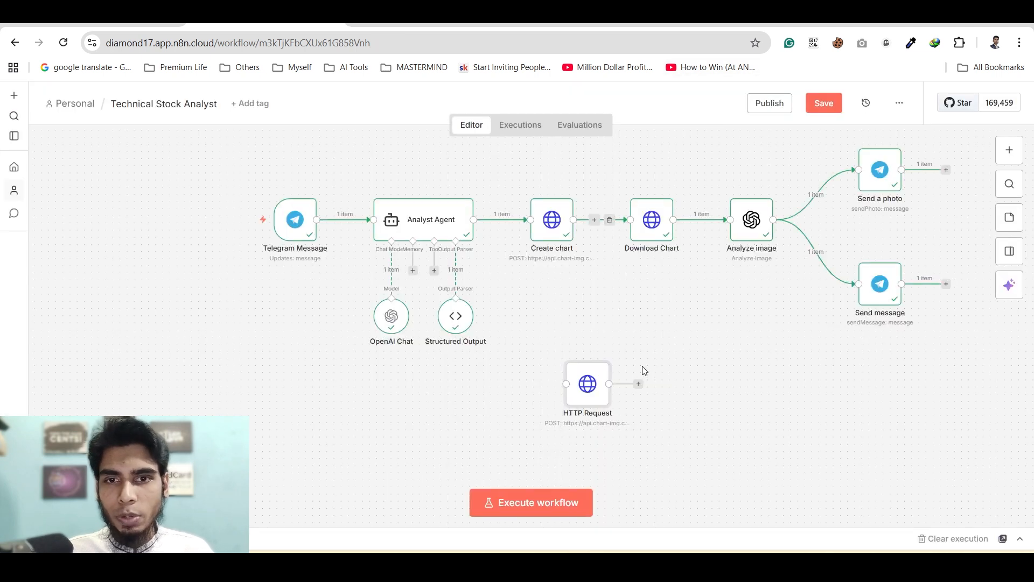
left_click(592, 353)
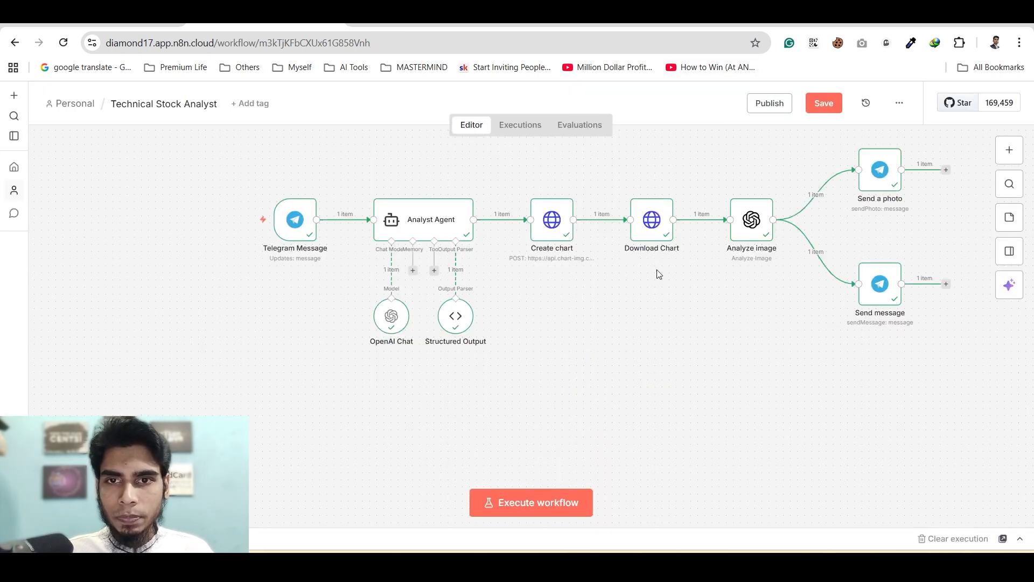
Review the Download Chart node's GET method, URL expression and binary output, and return to the workflow
double_click(645, 217)
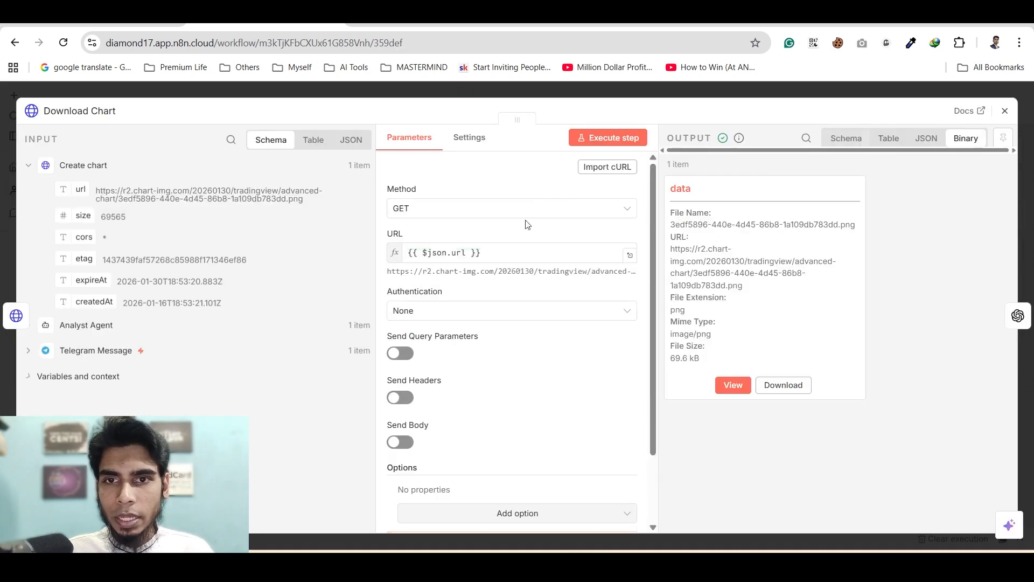
left_click(568, 95)
left_click_drag(655, 356, 518, 397)
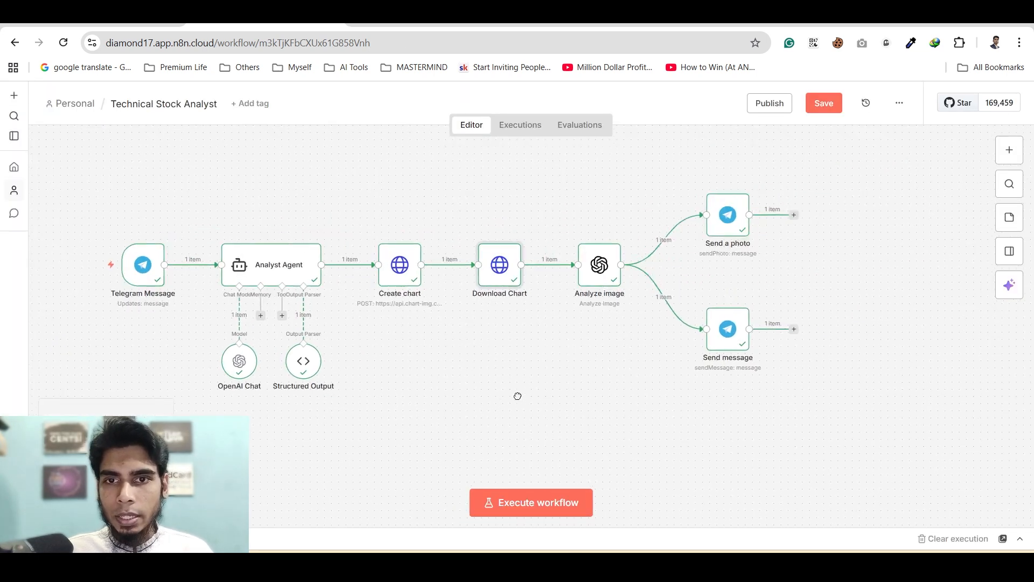
Review the Analyze image node's model, text prompt, input type and maximum token length
double_click(594, 276)
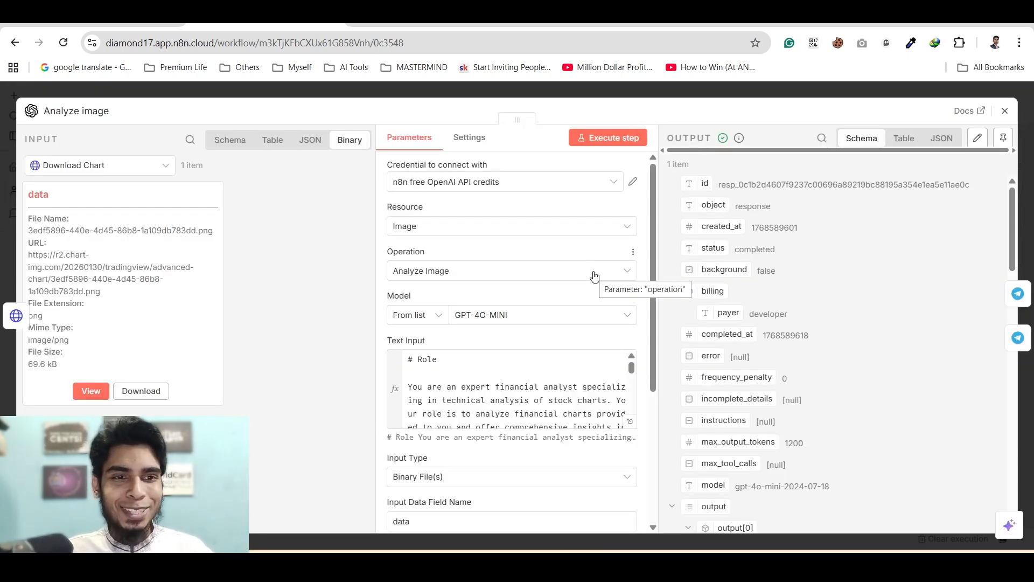
scroll(473, 300, "down", 3)
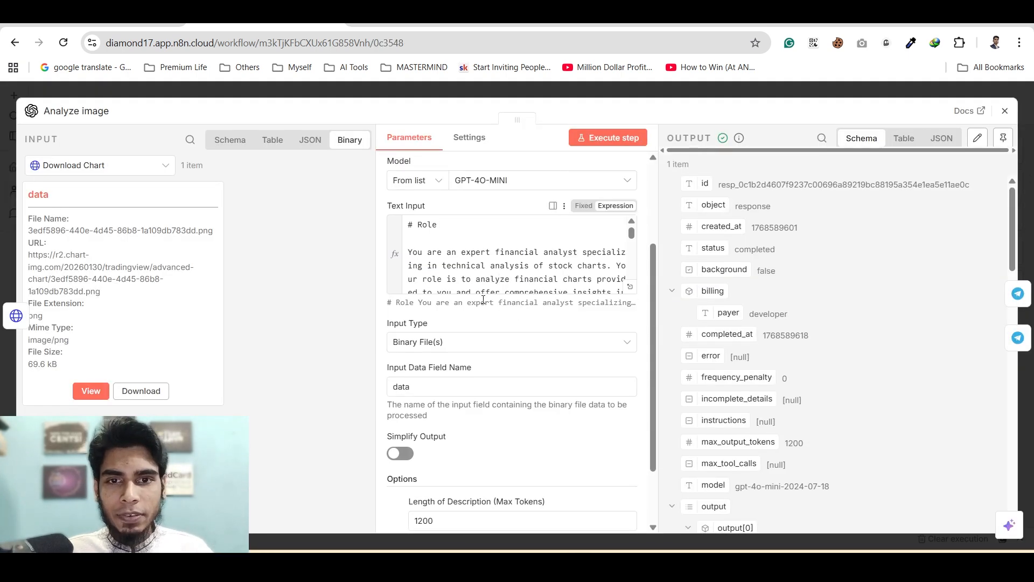
scroll(454, 233, "up", 3)
scroll(493, 321, "down", 4)
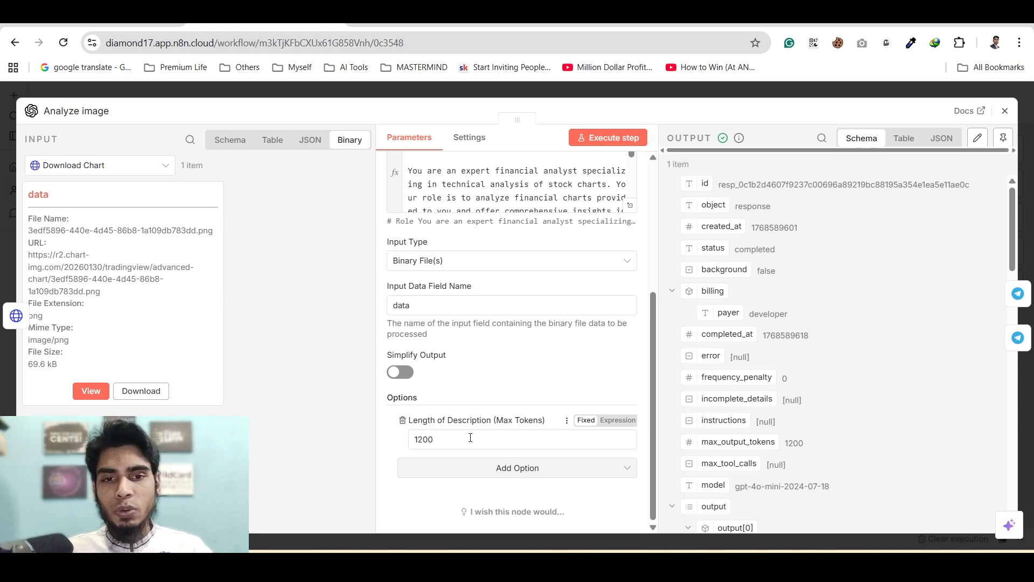
left_click_drag(448, 440, 405, 451)
left_click(395, 452)
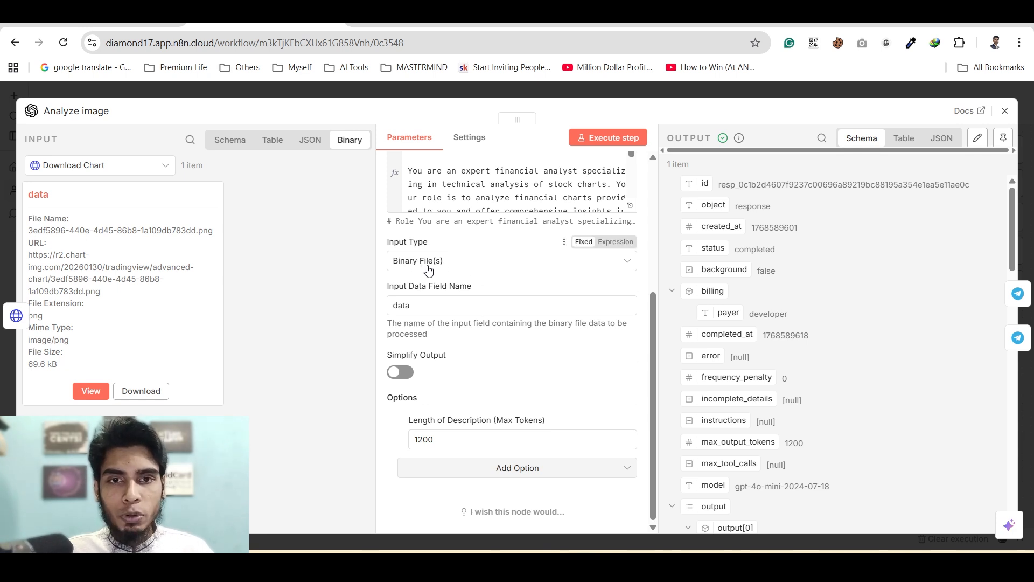
Switch the Analyze image node's input type to Image URL(s) and back to Binary File(s)
left_click(454, 264)
left_click(454, 262)
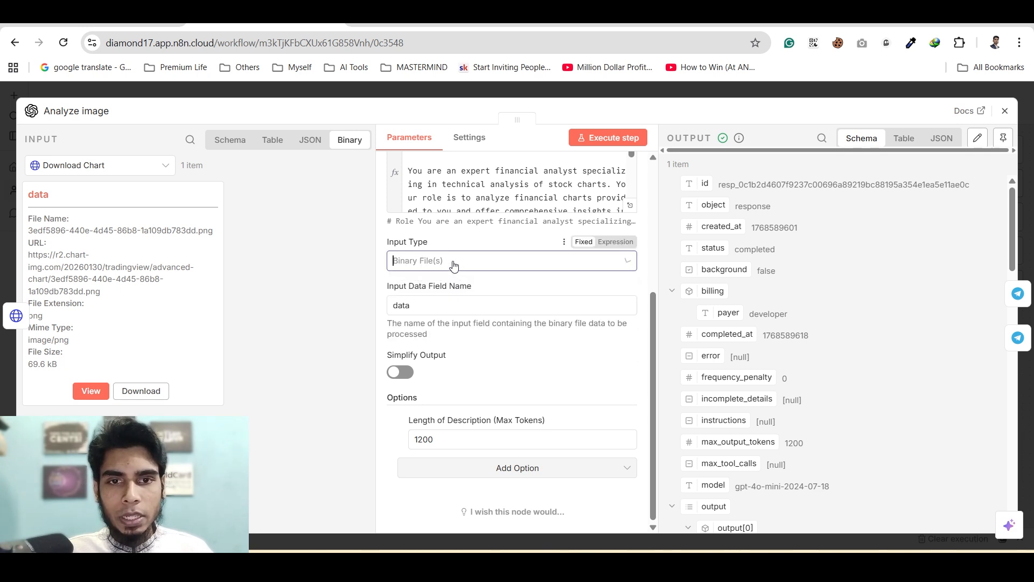
left_click(455, 262)
left_click(434, 293)
left_click(458, 285)
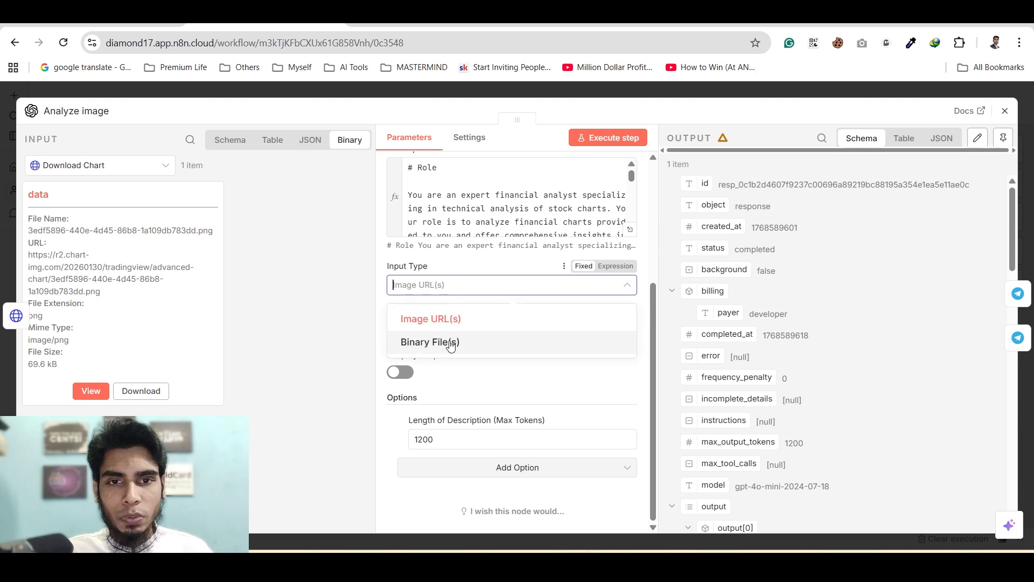
left_click(427, 340)
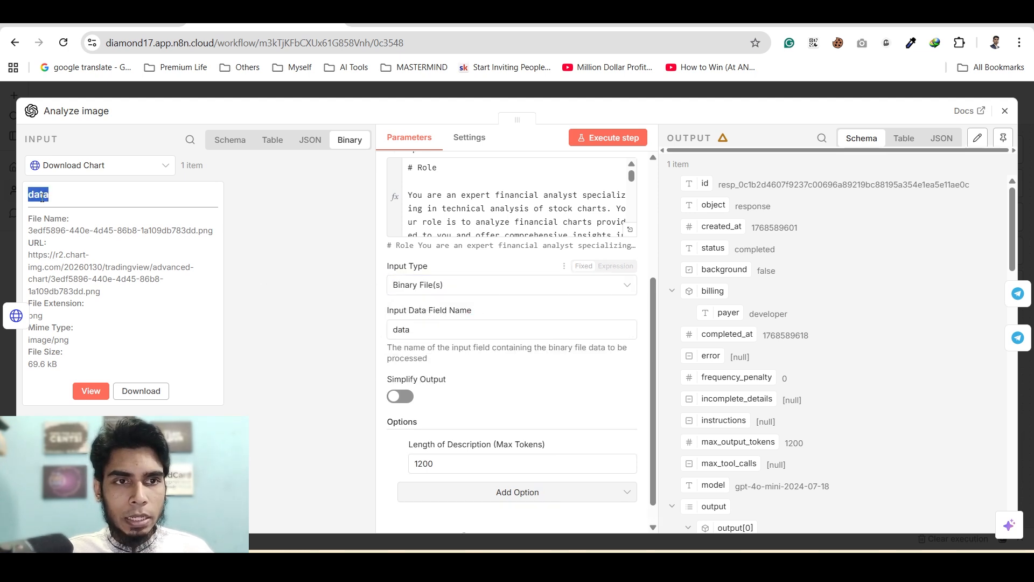
Compare the Analyze image node's input data field name with the incoming binary file's name, and close the node
left_click(429, 324)
left_click(509, 377)
scroll(512, 381, "down", 1)
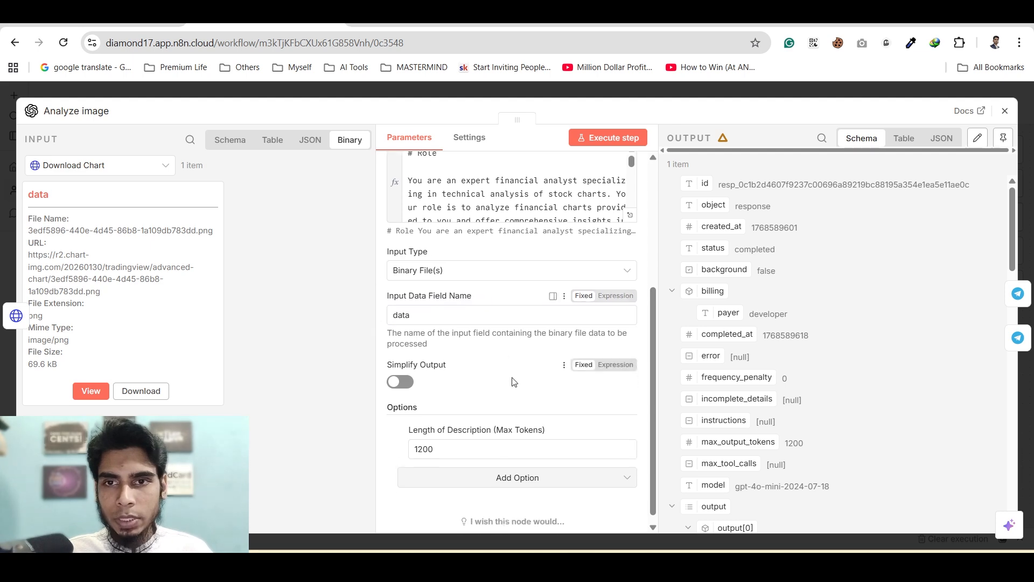
left_click(673, 95)
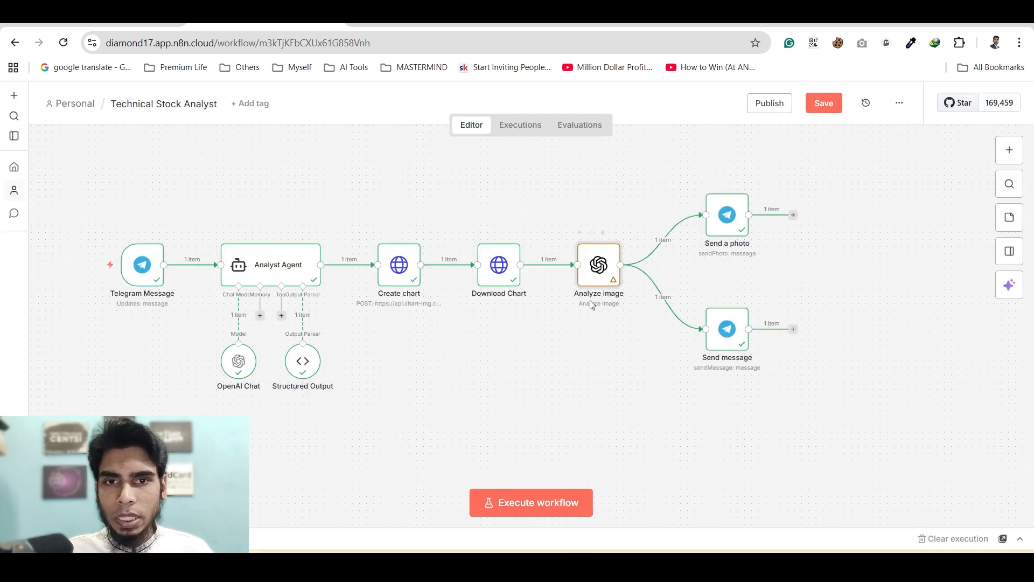
scroll(641, 408, "right", 3)
key("F2")
left_click(570, 364)
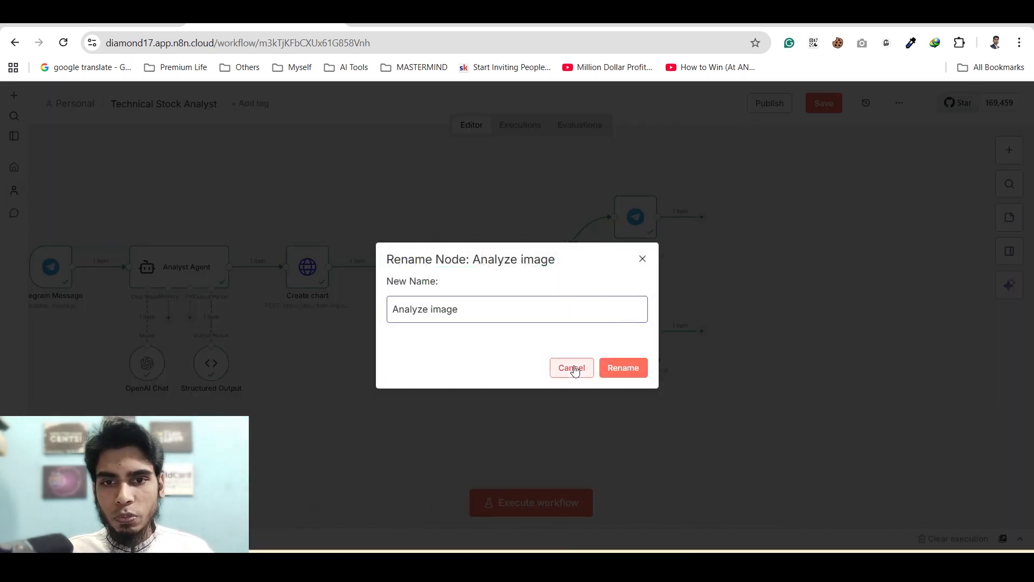
Examine the Send a photo node's settings and input data, including the Download Chart URL used for the photo
double_click(636, 217)
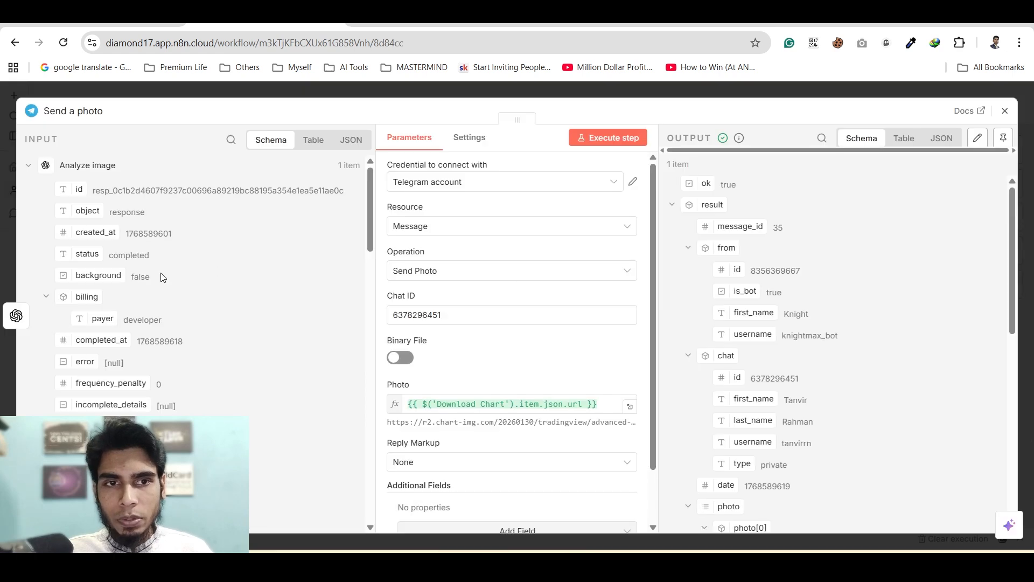
scroll(163, 277, "down", 15)
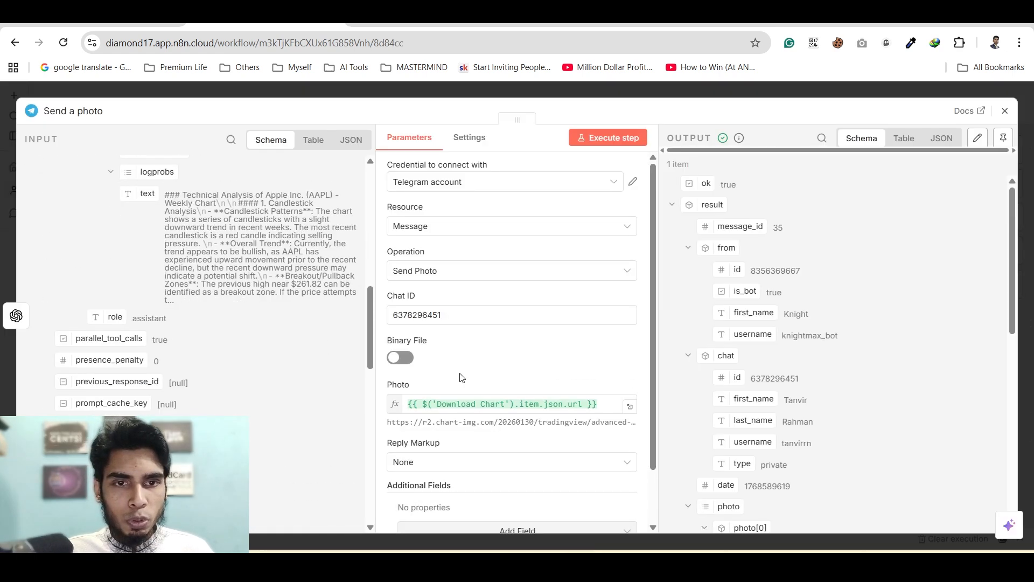
scroll(120, 273, "down", 4)
scroll(162, 352, "up", 6)
scroll(161, 352, "down", 6)
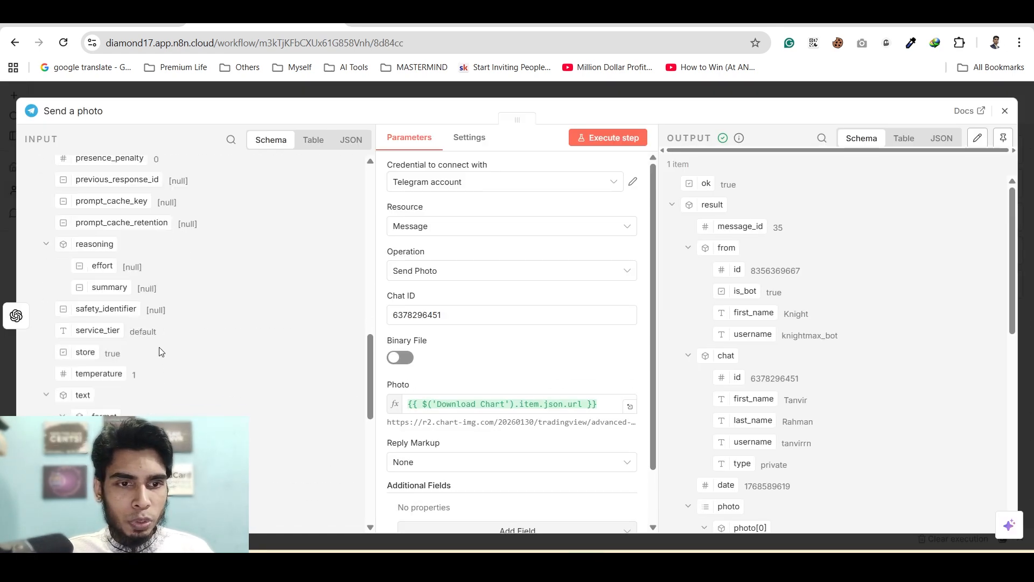
scroll(159, 352, "down", 5)
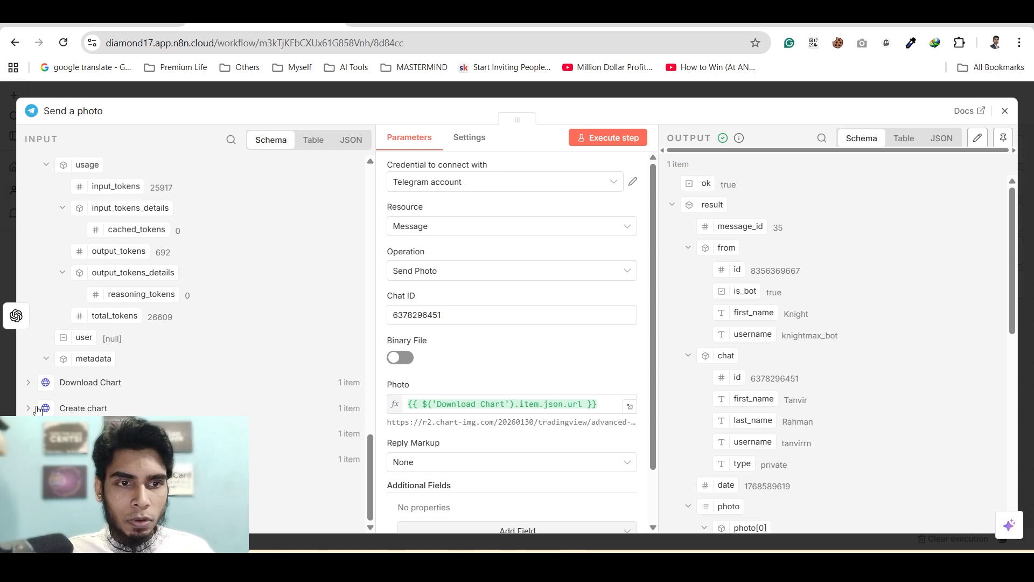
left_click(29, 382)
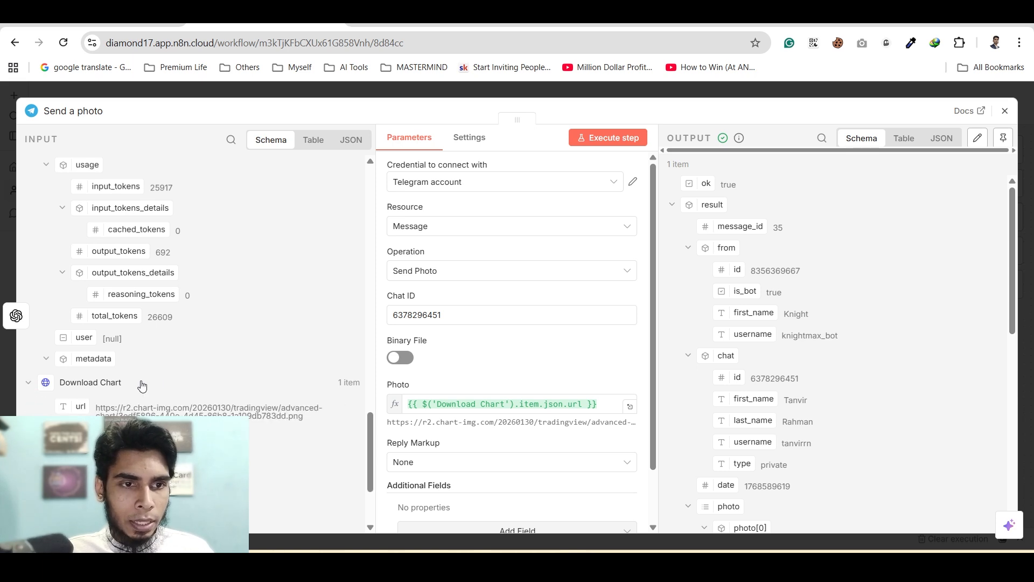
scroll(114, 308, "down", 3)
mouse_move(66, 277)
left_mouse_down()
mouse_move(363, 390)
mouse_move(379, 386)
mouse_move(73, 283)
left_mouse_up()
key("Escape")
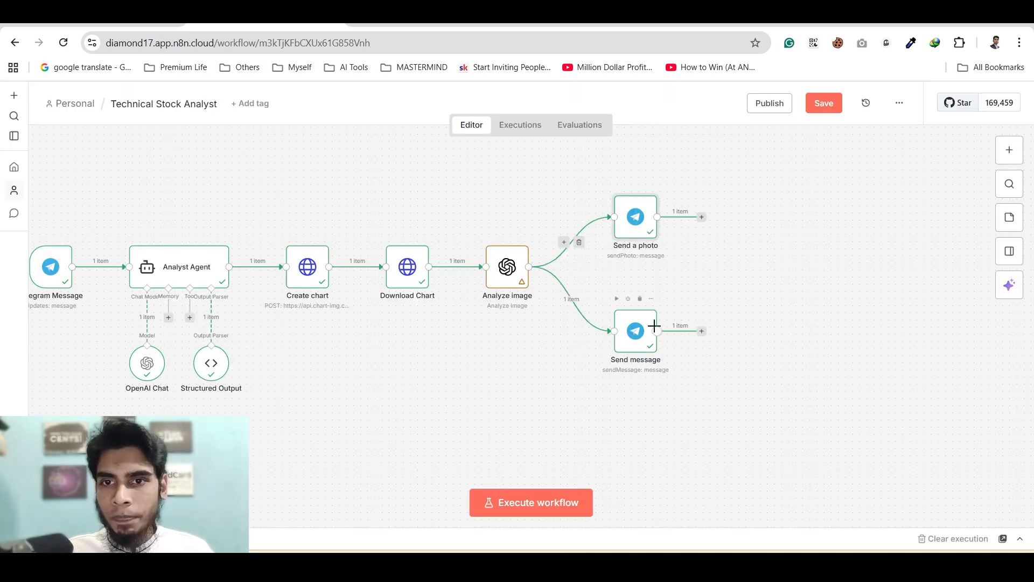
Review the Send message node's chat ID and text expressions against the Analyze image output, and return to the workflow
double_click(638, 331)
scroll(259, 295, "down", 6)
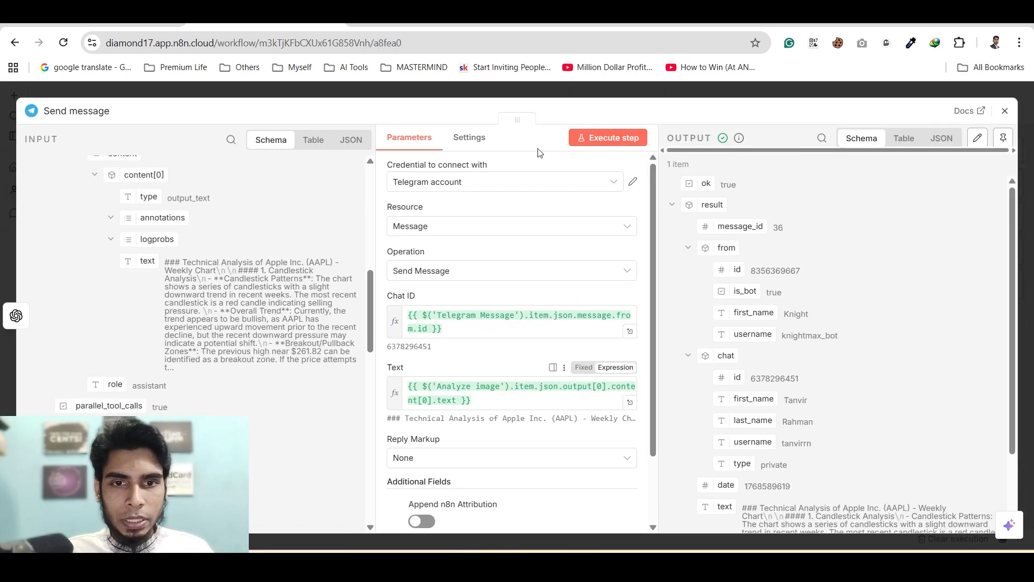
left_click(524, 90)
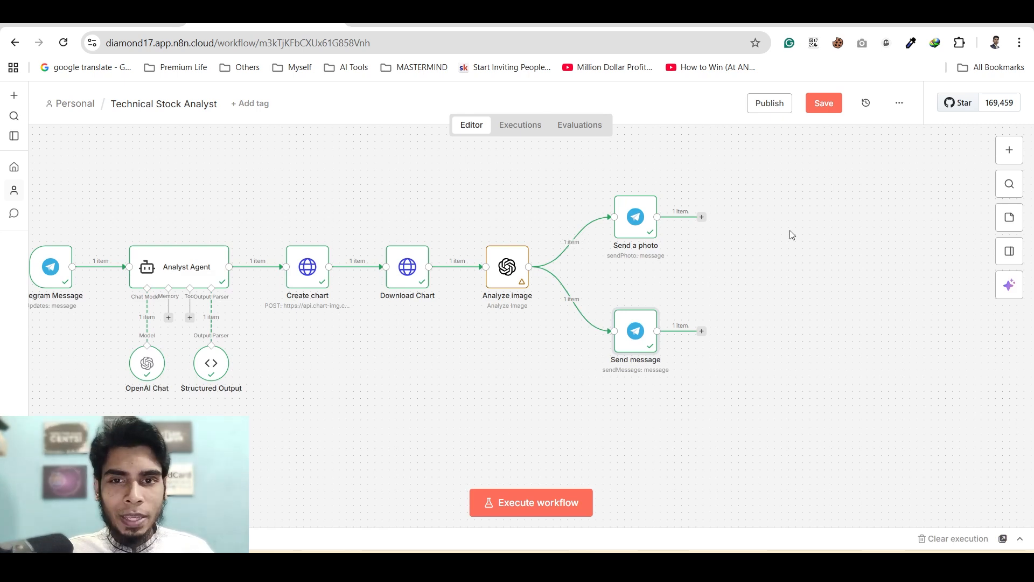